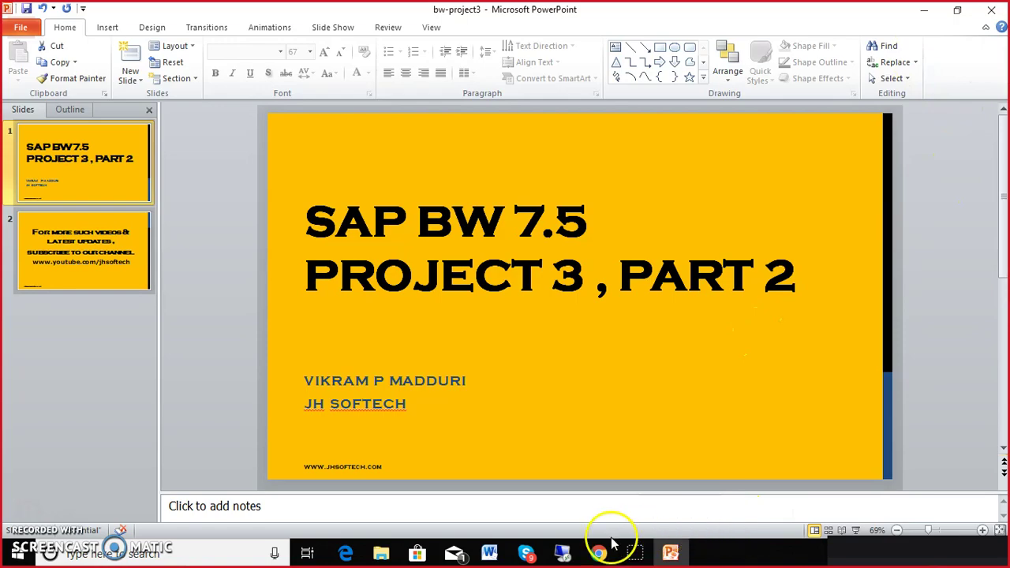
Step: Switch to the remote SAP workbench and create application component JHSOFT_AC, described as "Application Component for JHSOFTECH", for the ZFFLADR DataSources
click(562, 551)
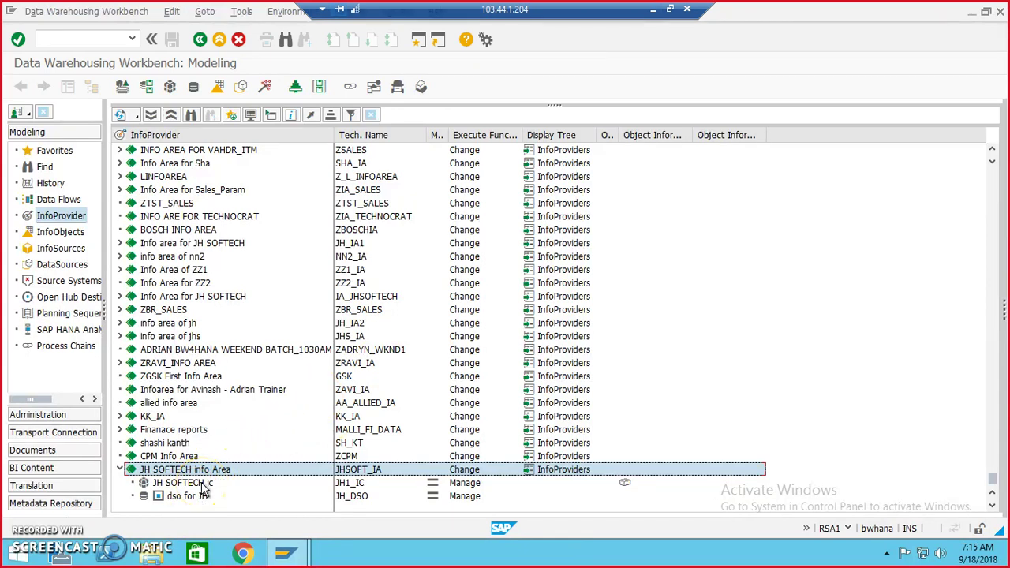
click(73, 266)
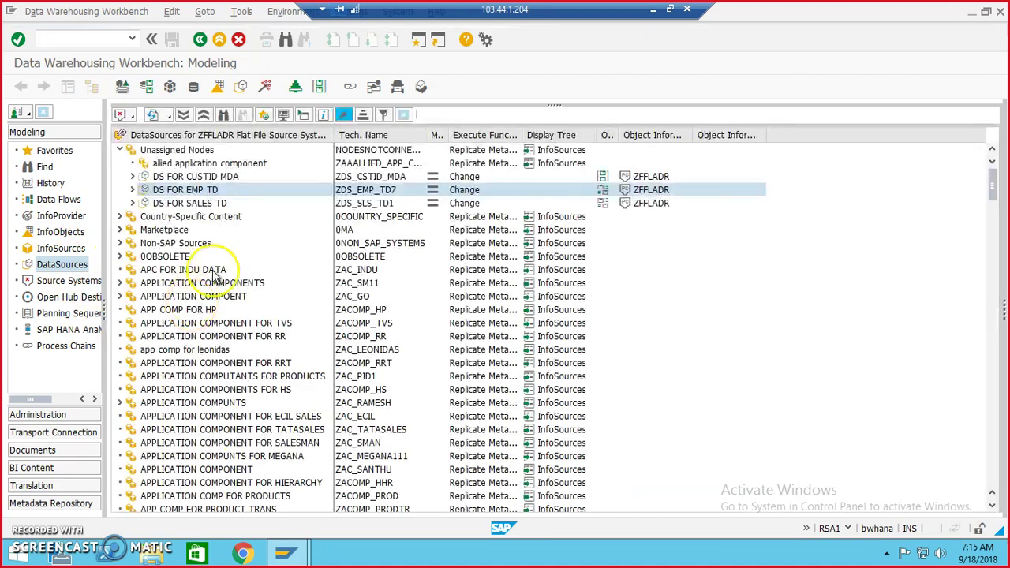
right_click(236, 136)
click(288, 148)
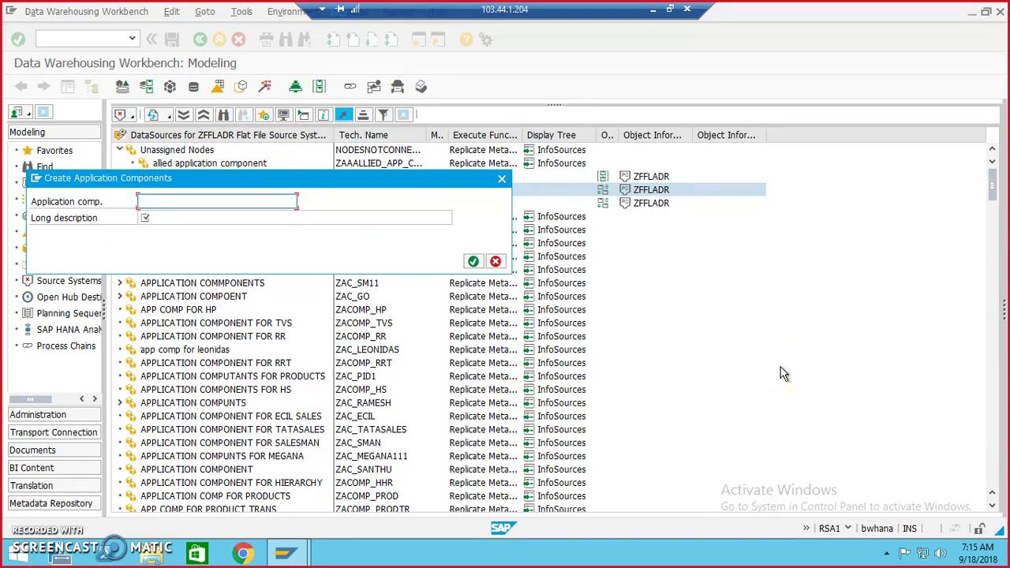
text(JH)
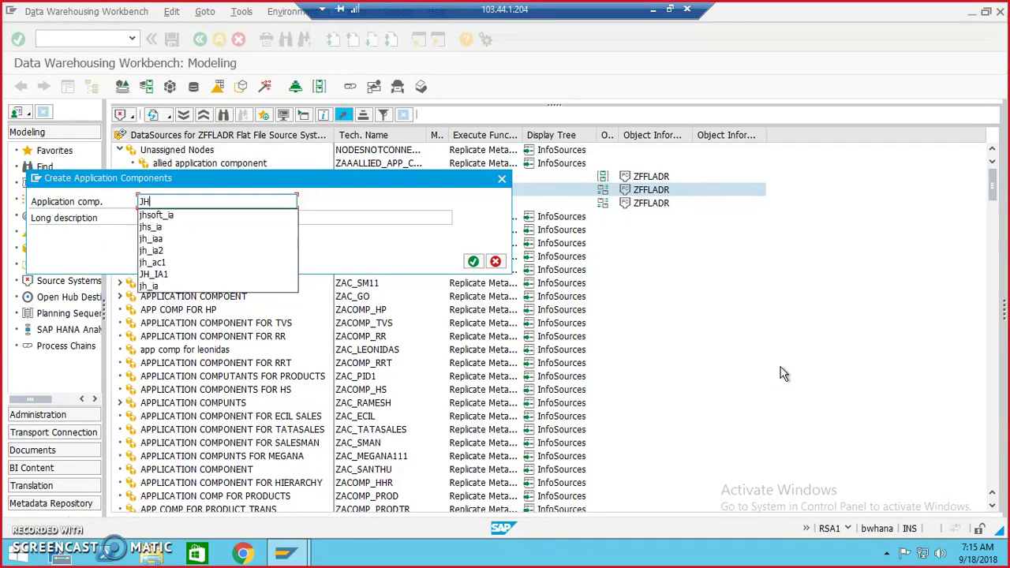
text(SOFT_AC)
key(Tab)
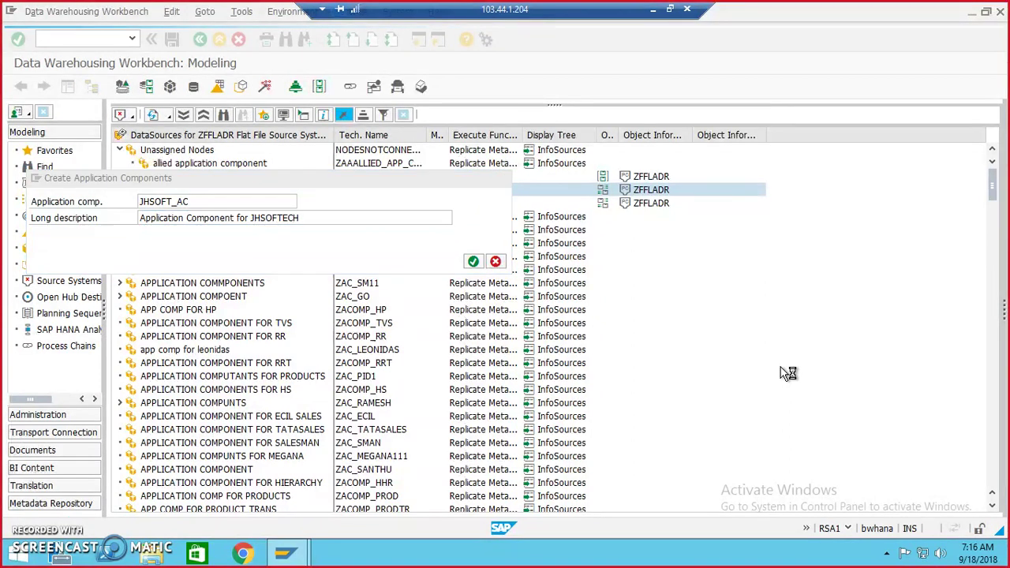
key(Return)
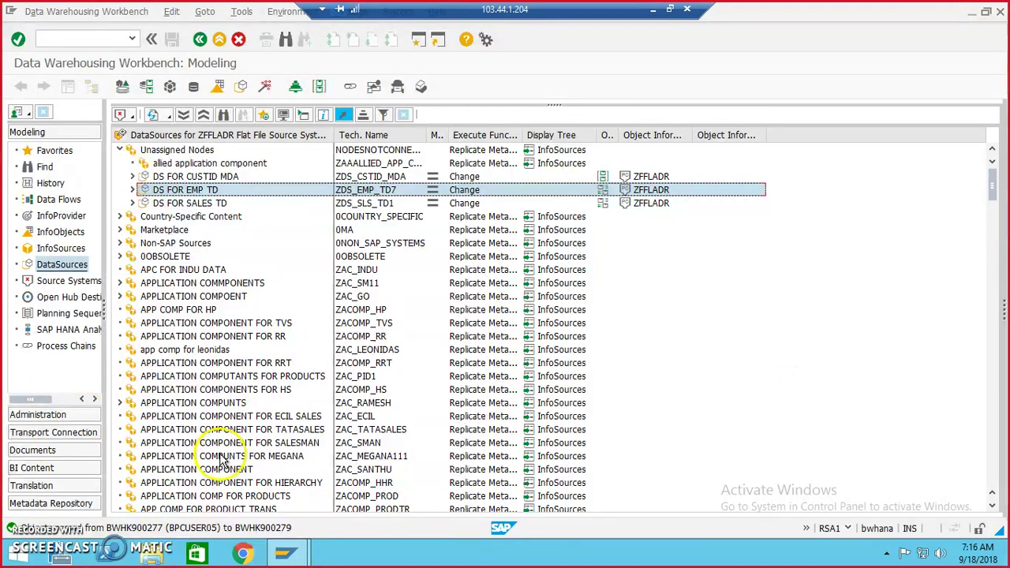
Step: Create DataSource JHSOFTECH_DS with data type Transaction Data under the Application Component for JHSOFTECH
scroll(226, 465, down, 7)
scroll(530, 454, down, 2)
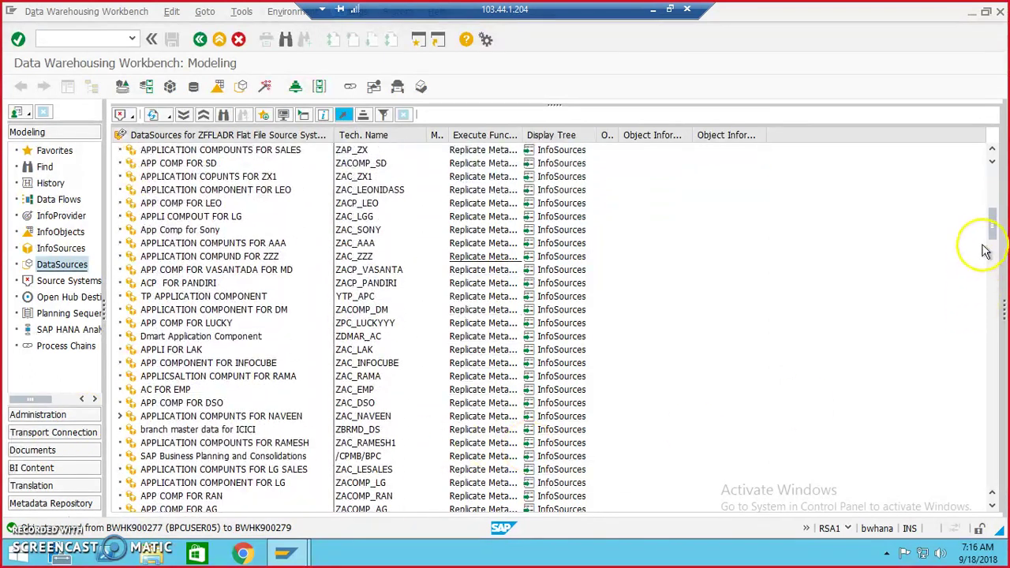
drag(992, 229, 986, 497)
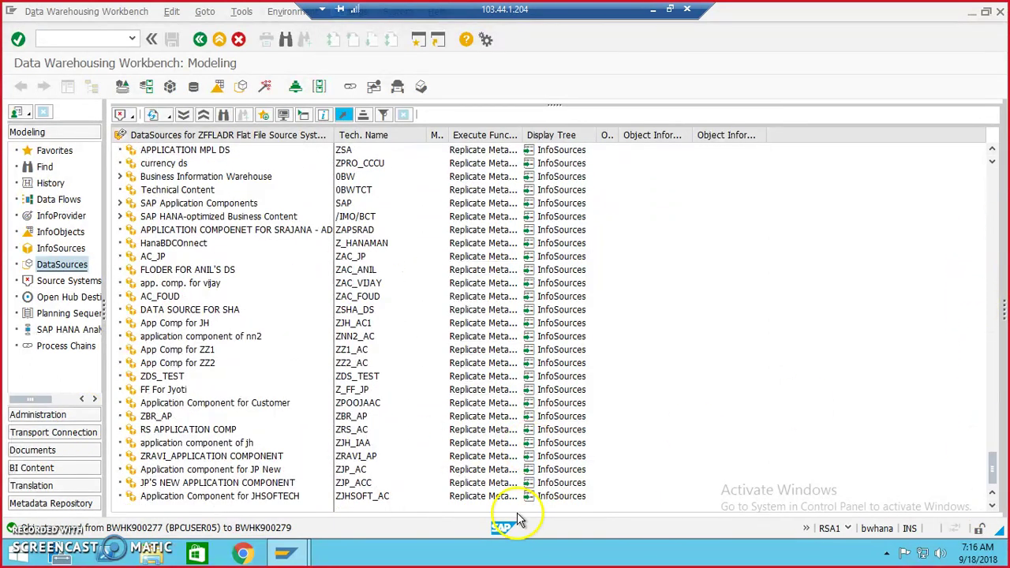
right_click(265, 497)
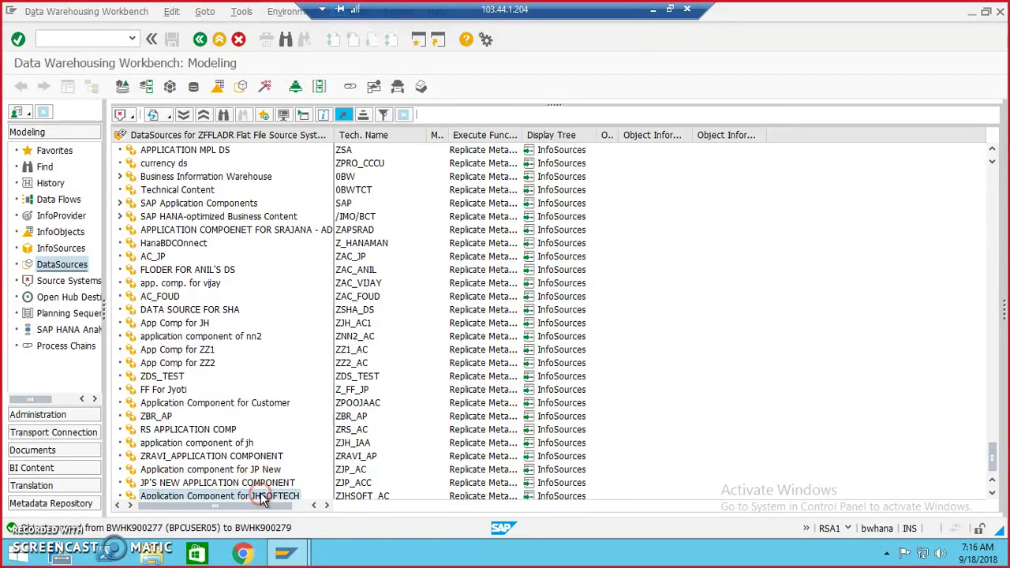
click(317, 485)
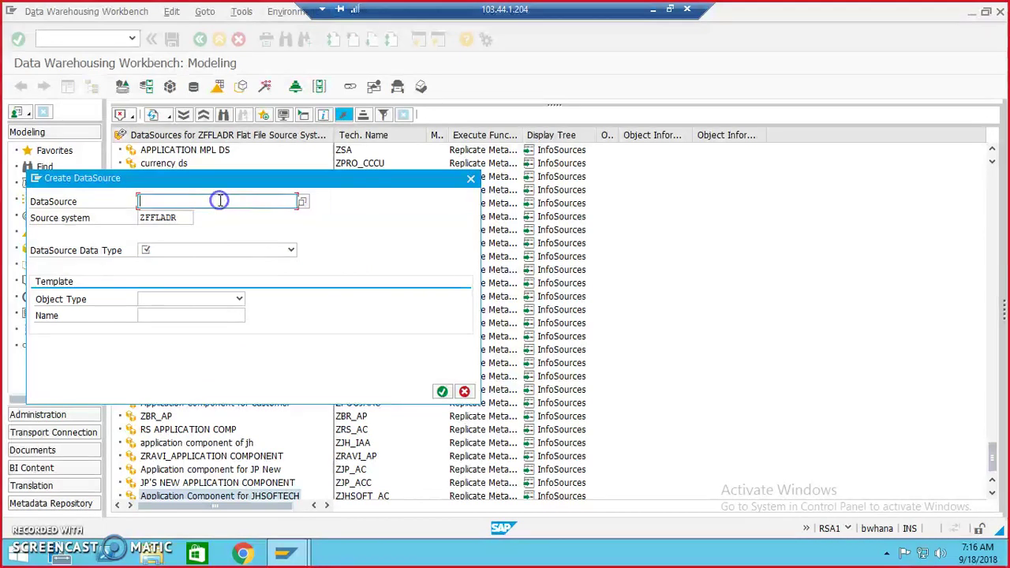
text(JHSOFTECH_D)
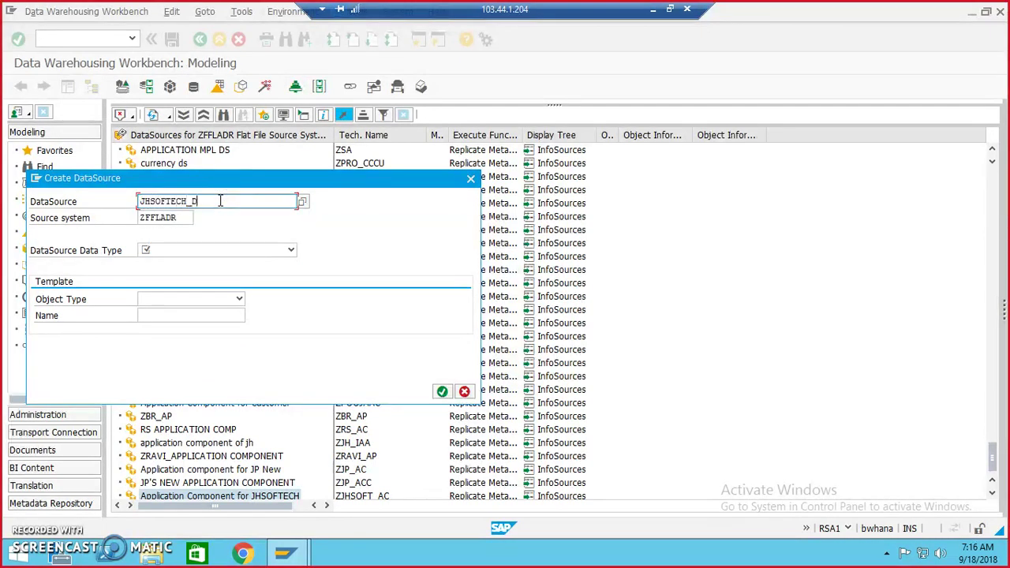
key(Tab)
key(Tab)
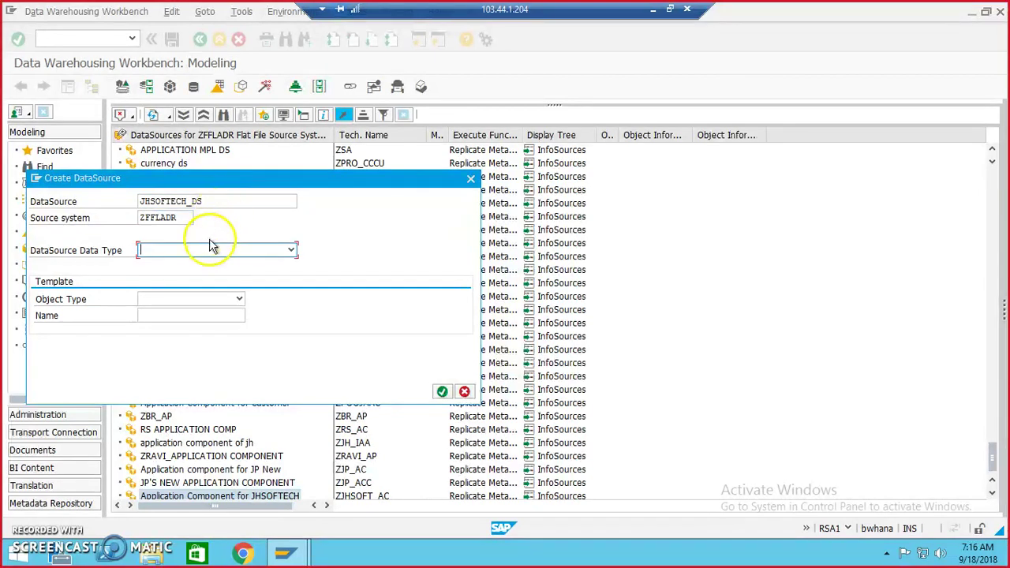
click(215, 248)
click(219, 268)
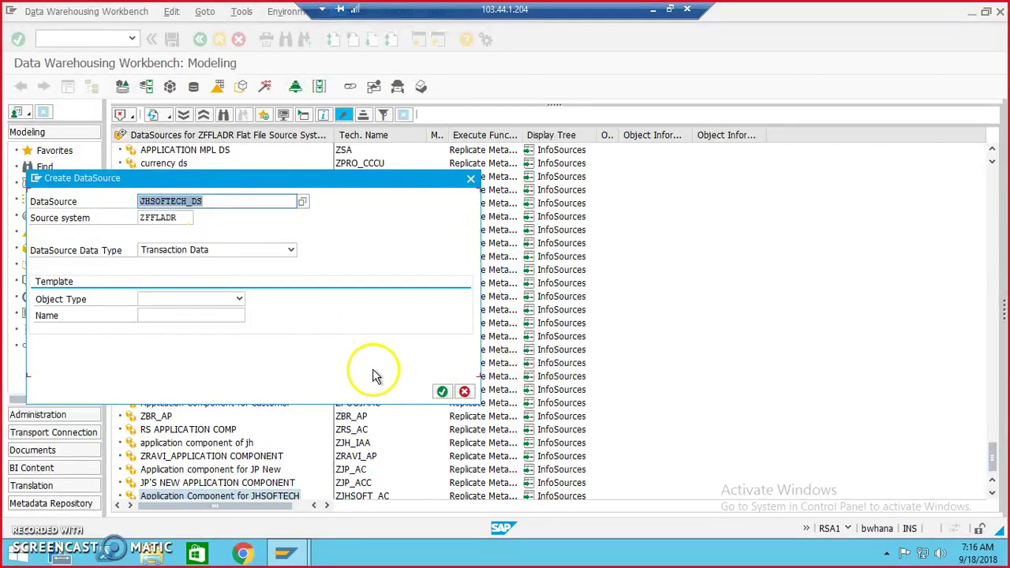
click(442, 392)
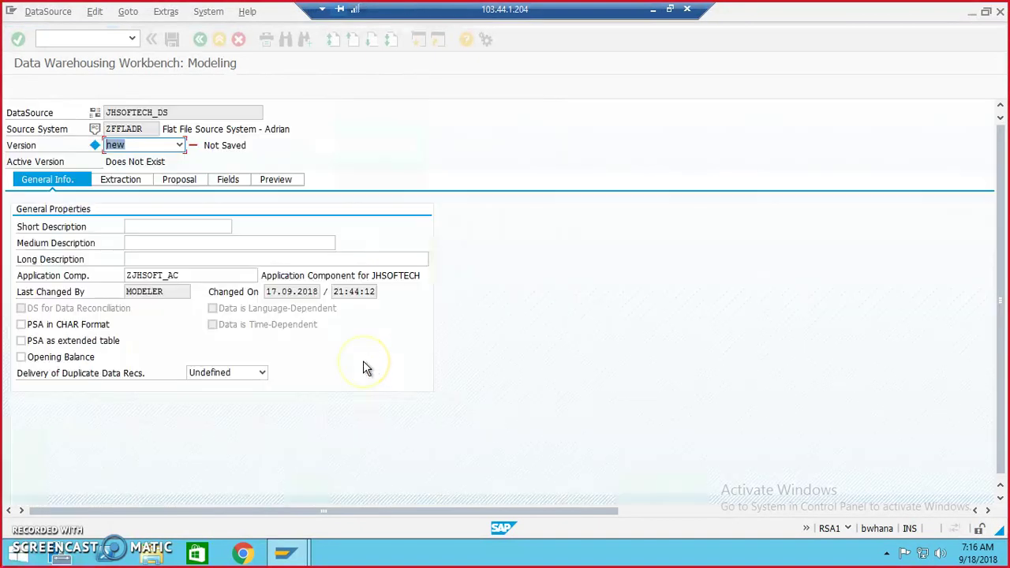
Step: Set the DataSource's short description to "DS FOR JH"
click(161, 227)
text(DS FOR)
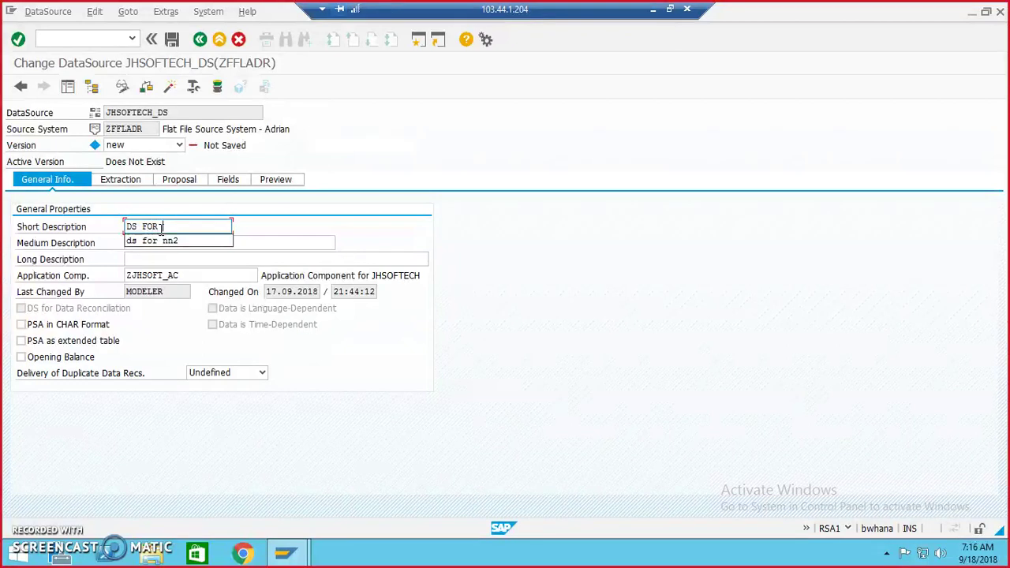
text( JH)
click(374, 337)
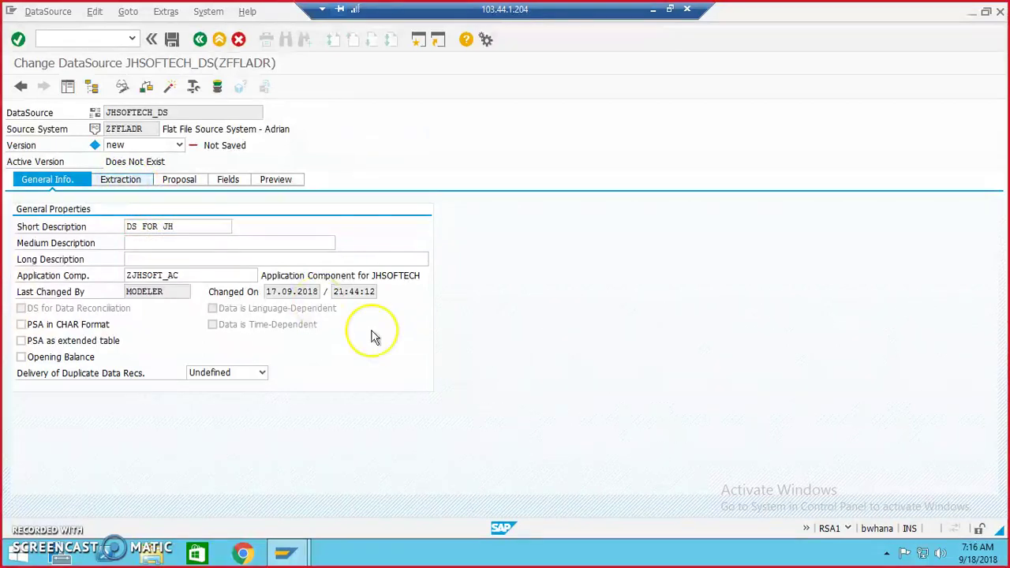
Step: Set the extraction file of the DataSource to jhsoftech1.csv from the Desktop folder
click(120, 179)
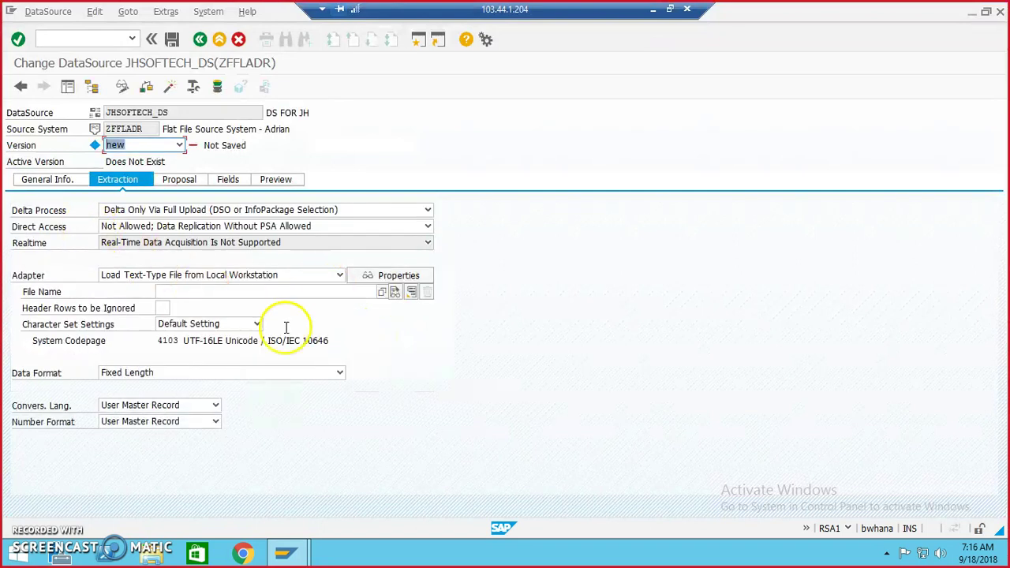
click(382, 295)
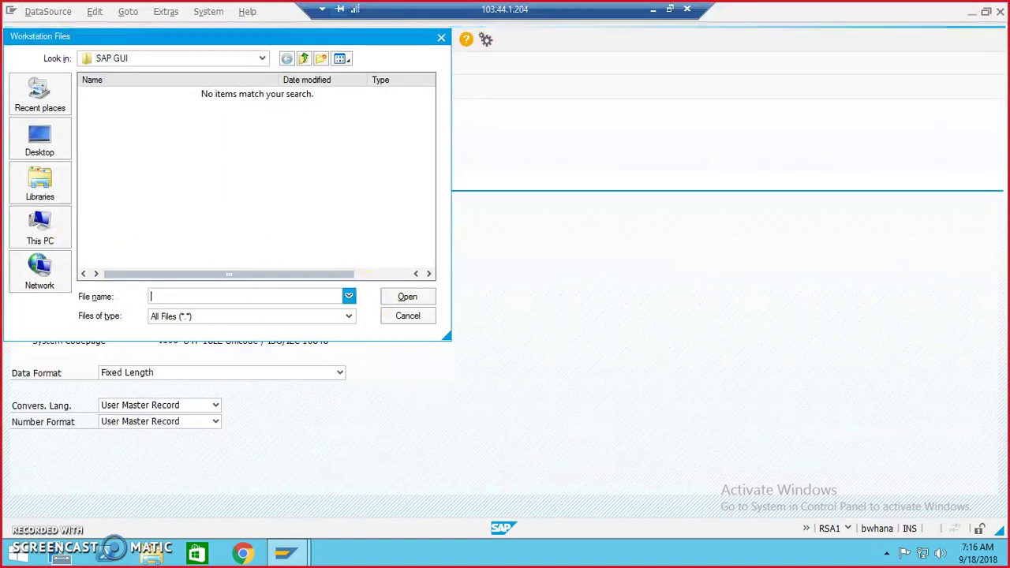
click(36, 229)
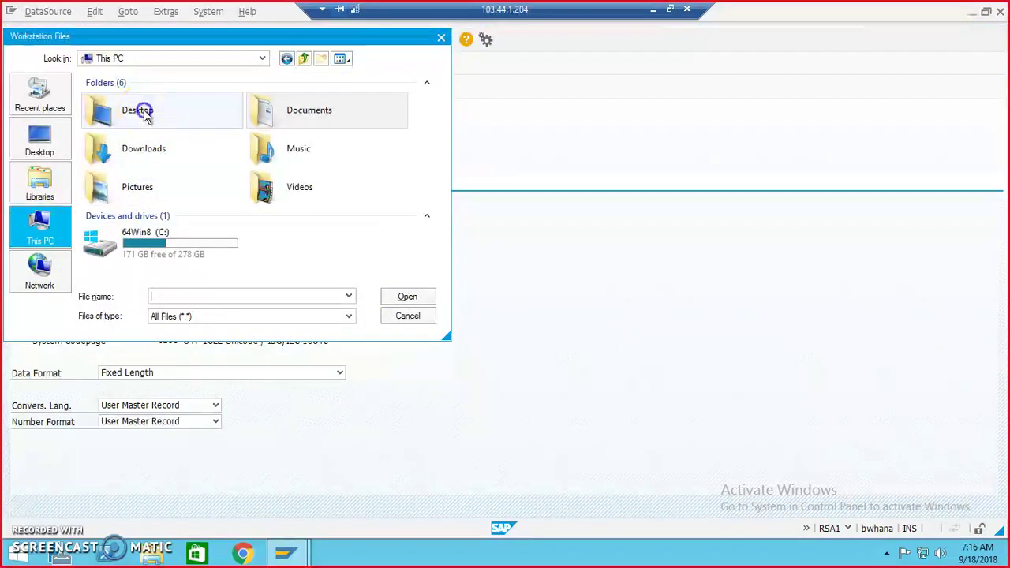
double_click(137, 110)
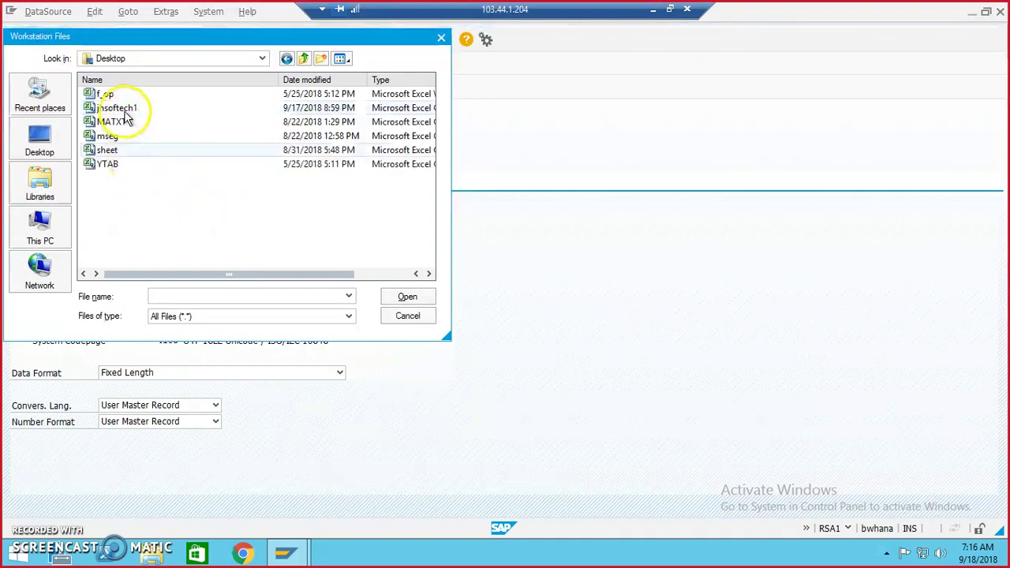
double_click(126, 117)
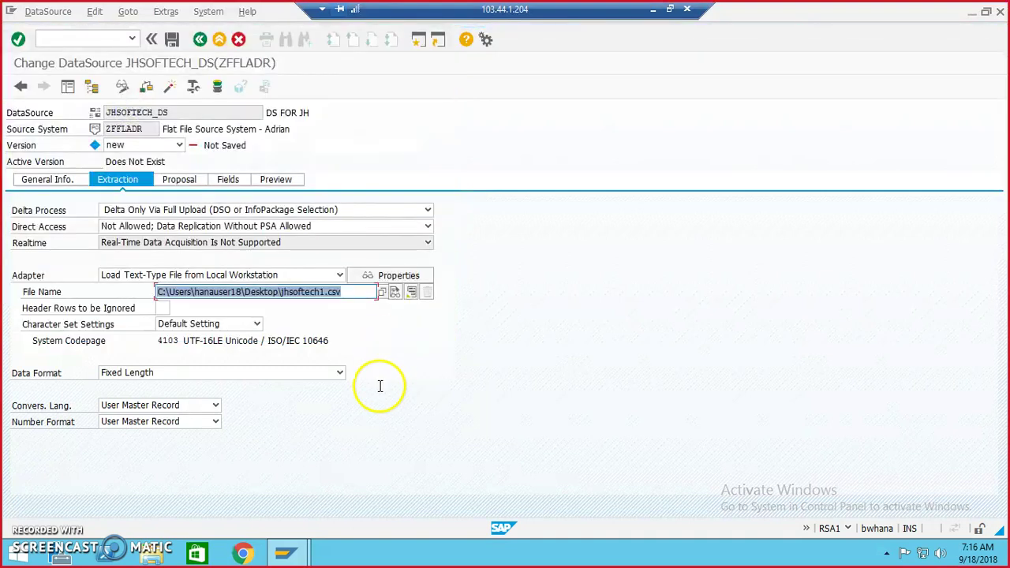
Step: Ignore 1 header row and set the extraction data format to Separated with Separator (for Example, CSV)
click(162, 311)
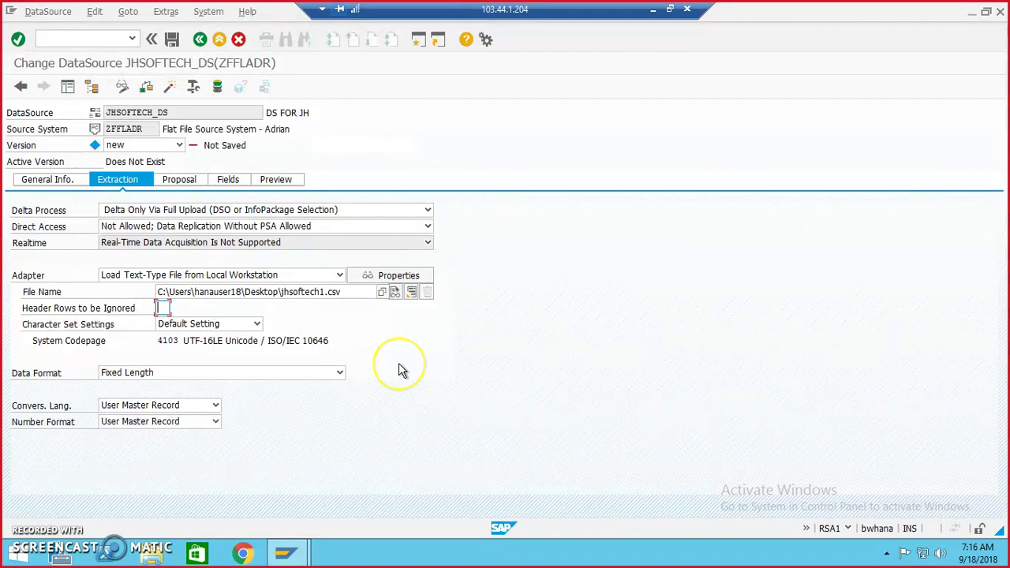
click(339, 373)
click(319, 399)
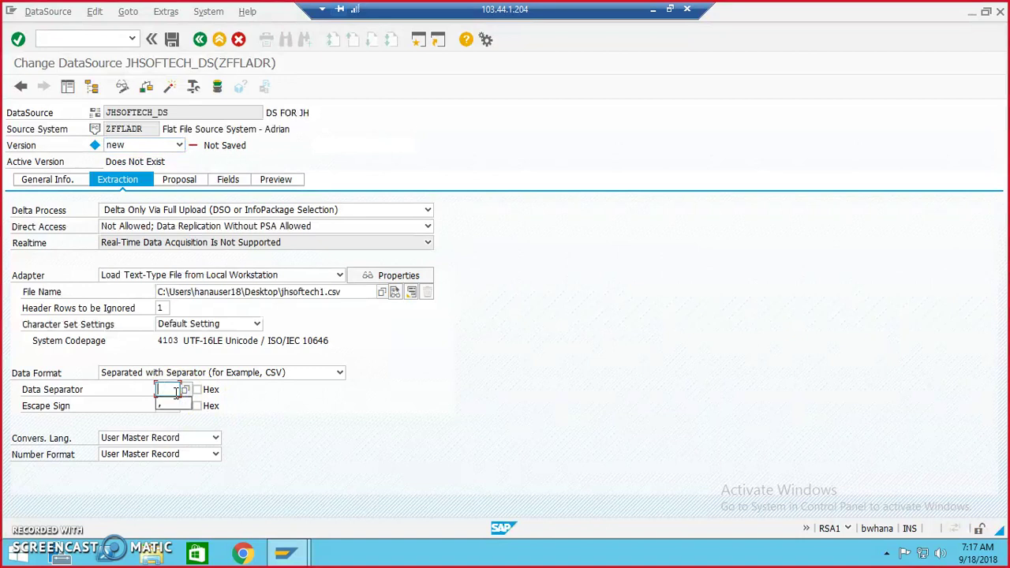
Step: Load the example data for the field proposal, granting access to jhsoftech1.csv
click(175, 183)
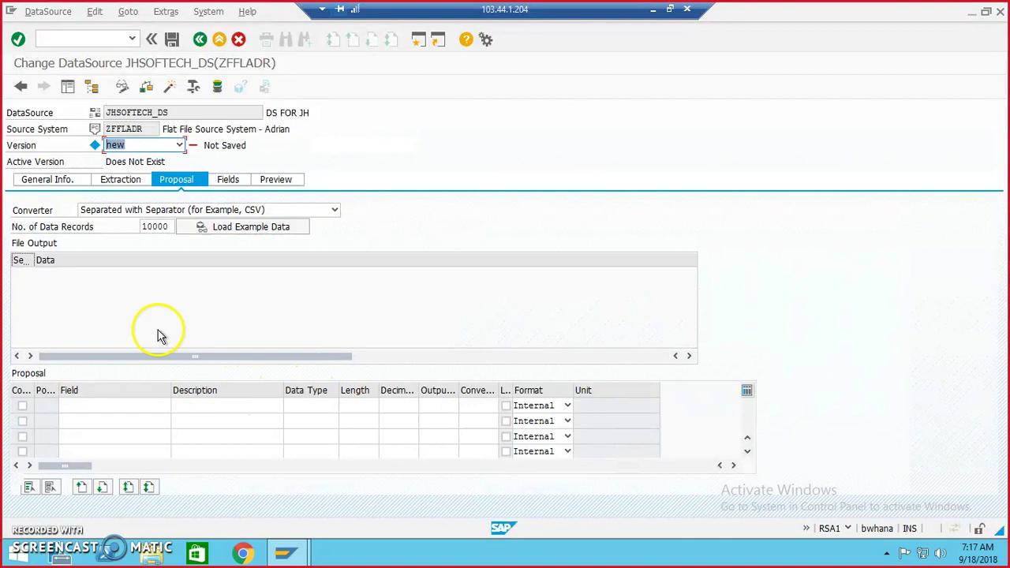
click(276, 231)
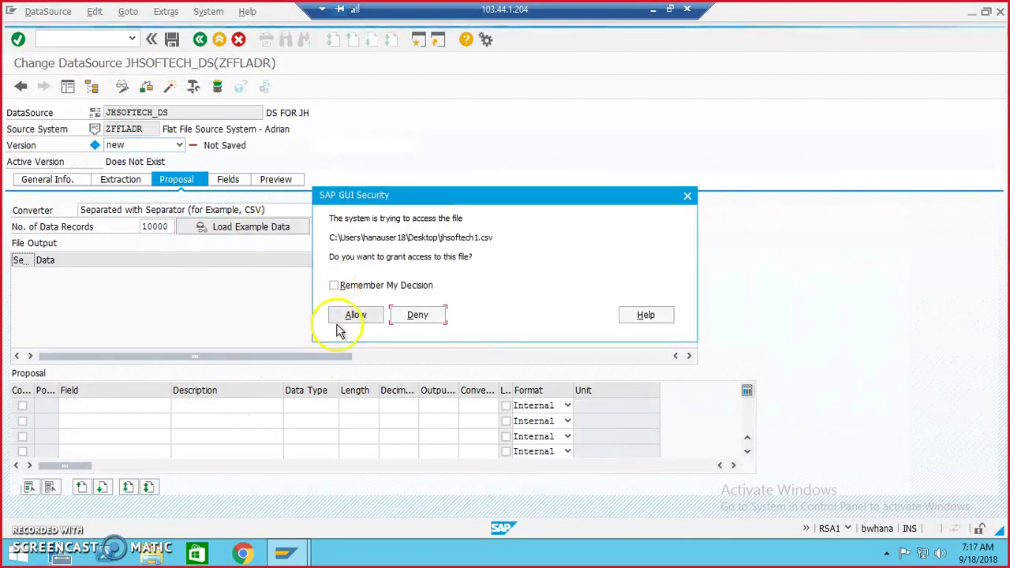
click(347, 314)
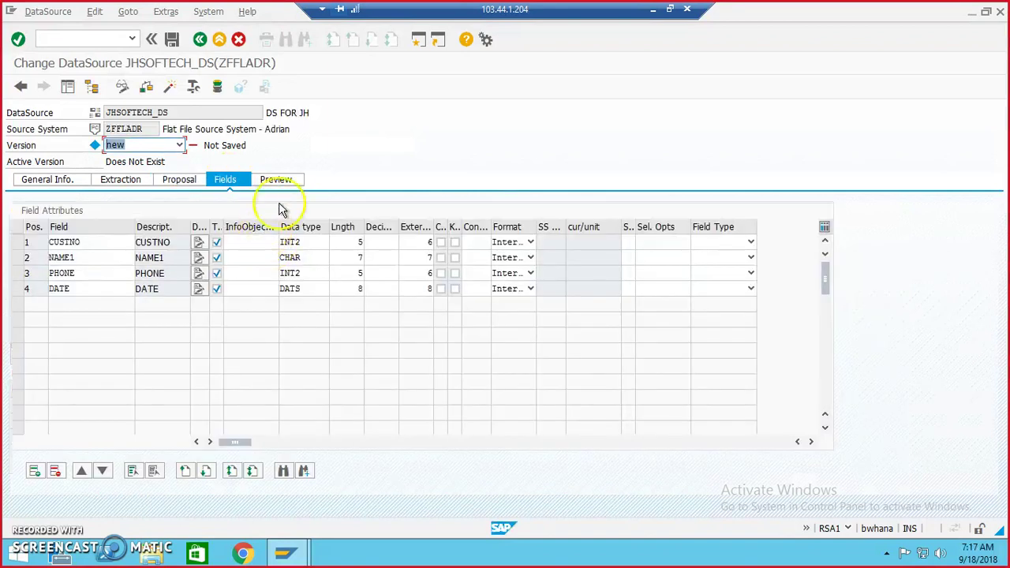
Step: Read the preview data of the DataSource, granting access to the source file
click(281, 181)
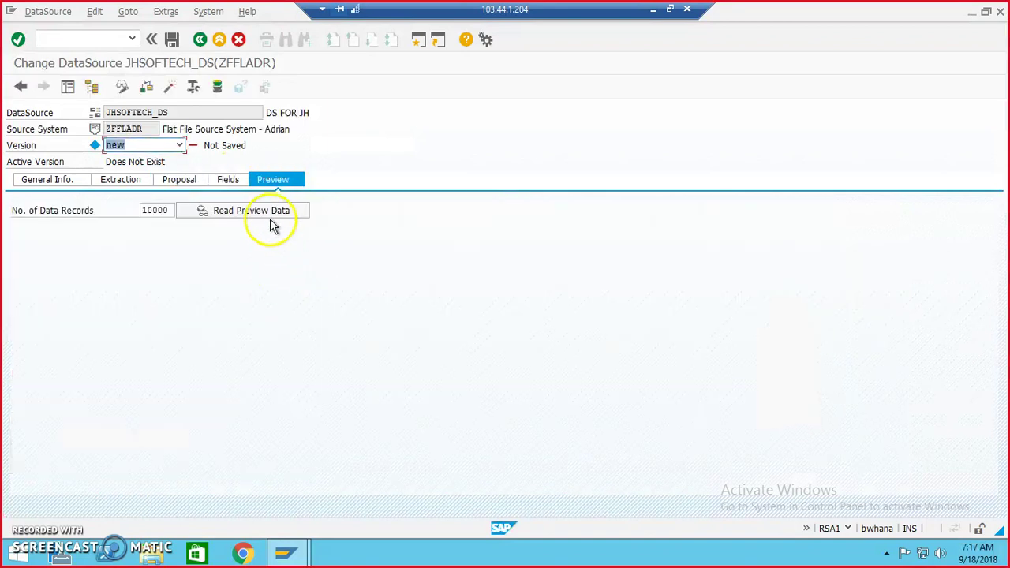
click(268, 211)
click(251, 281)
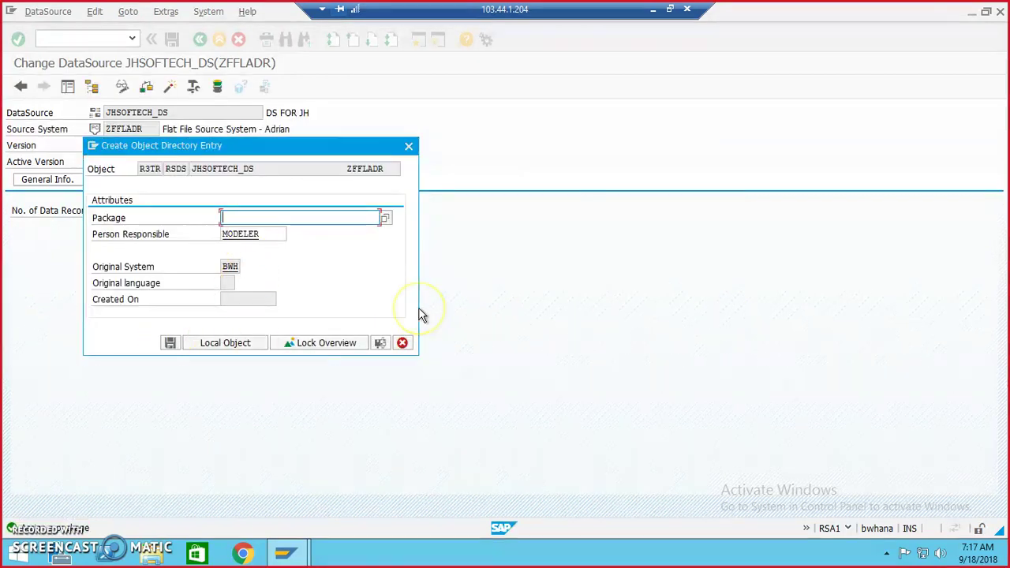
Step: Assign the DataSource to package zjhsoftech and save its object directory entry
key(BackSpace)
key(Down)
key(Down)
key(Down)
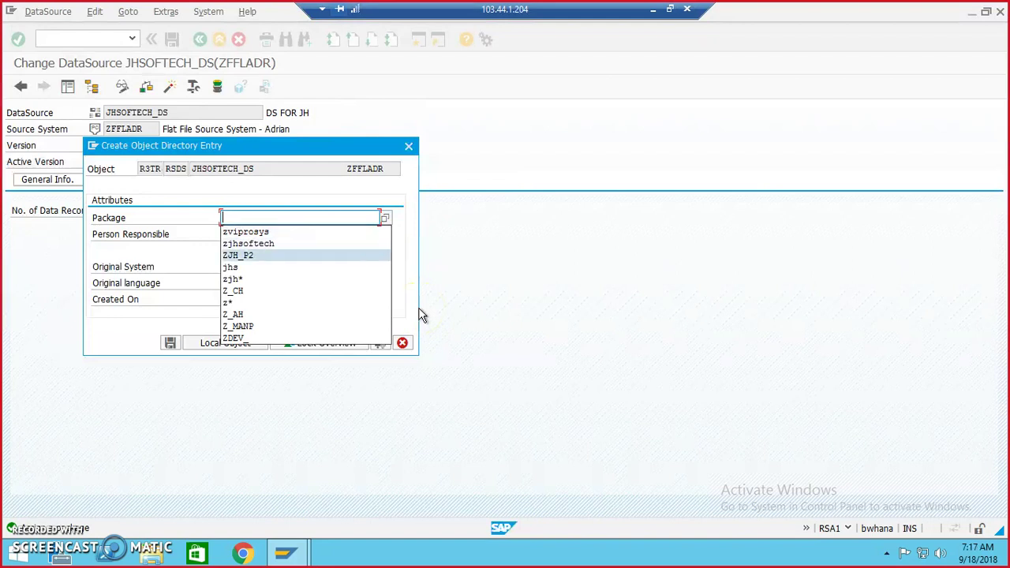
key(Up)
key(Return)
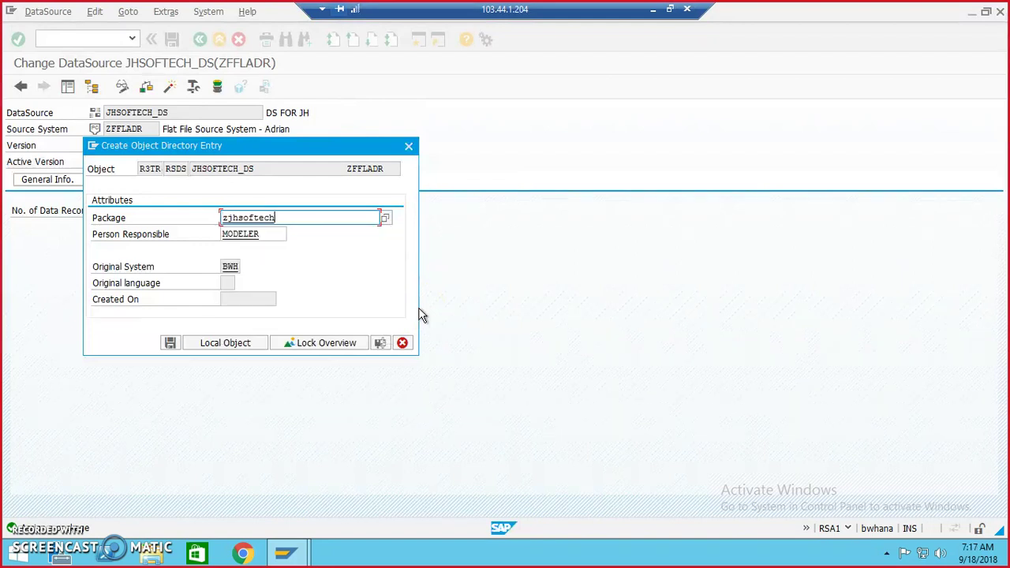
click(170, 343)
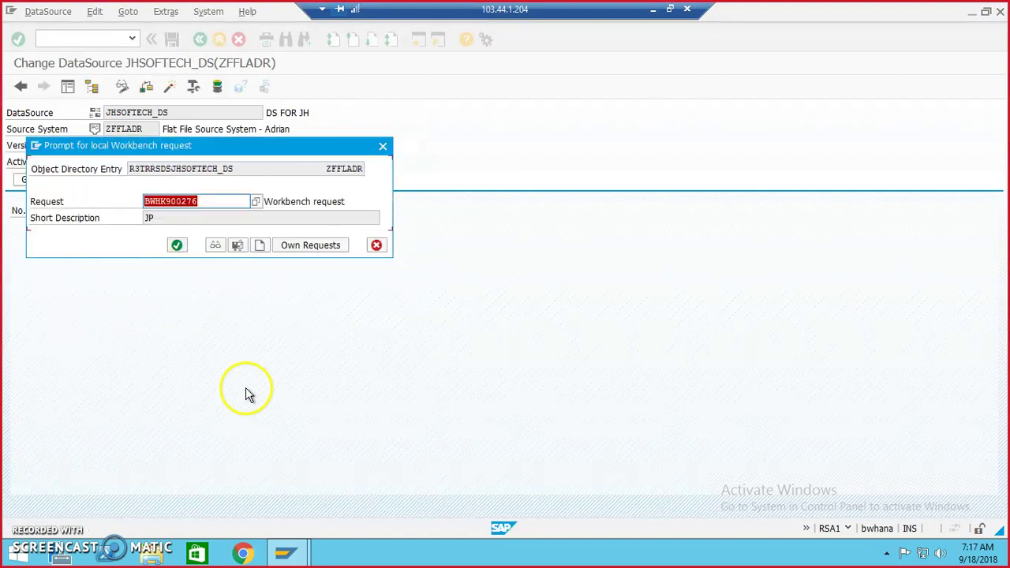
Step: Assign the DataSource to the workbench request "New Req for JH SOFTECH" and allow access to jhsoftech1.csv to complete the activation
click(326, 251)
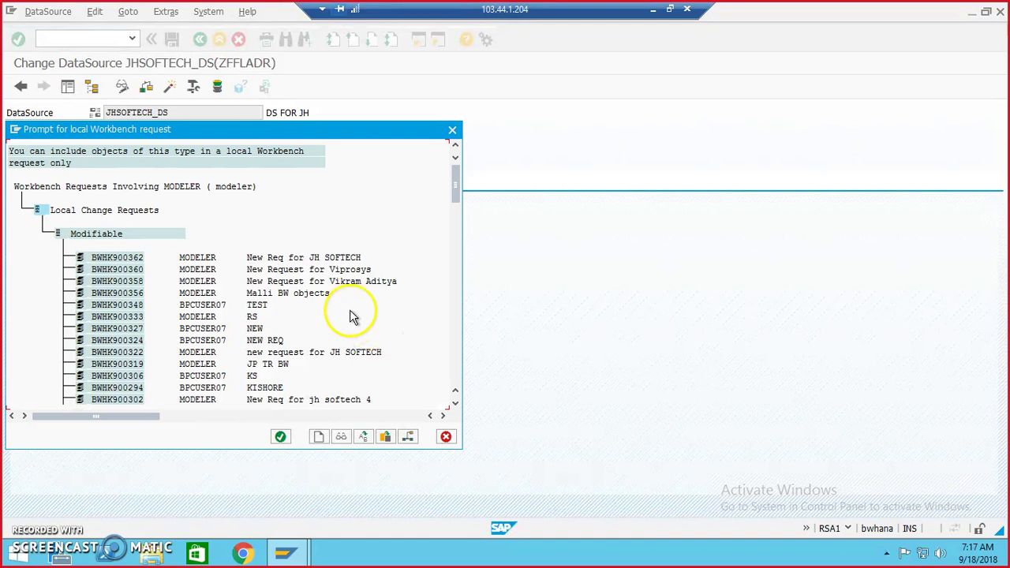
double_click(330, 260)
click(179, 246)
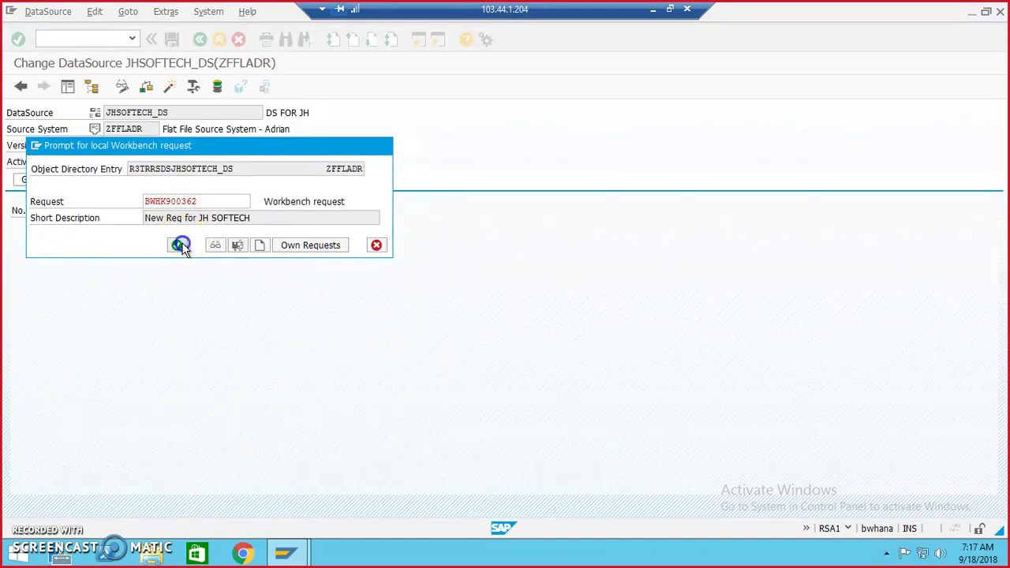
click(220, 277)
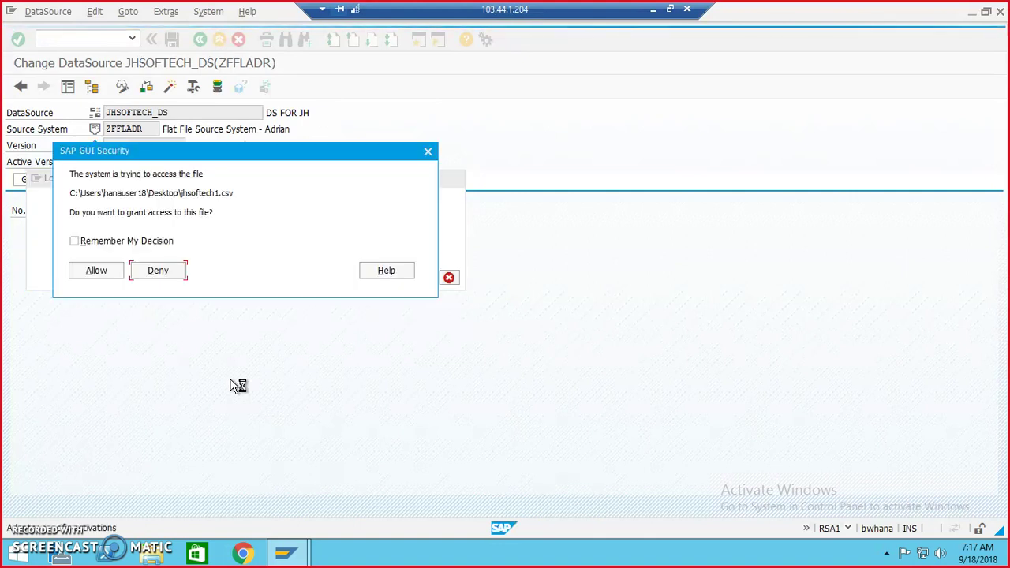
click(105, 276)
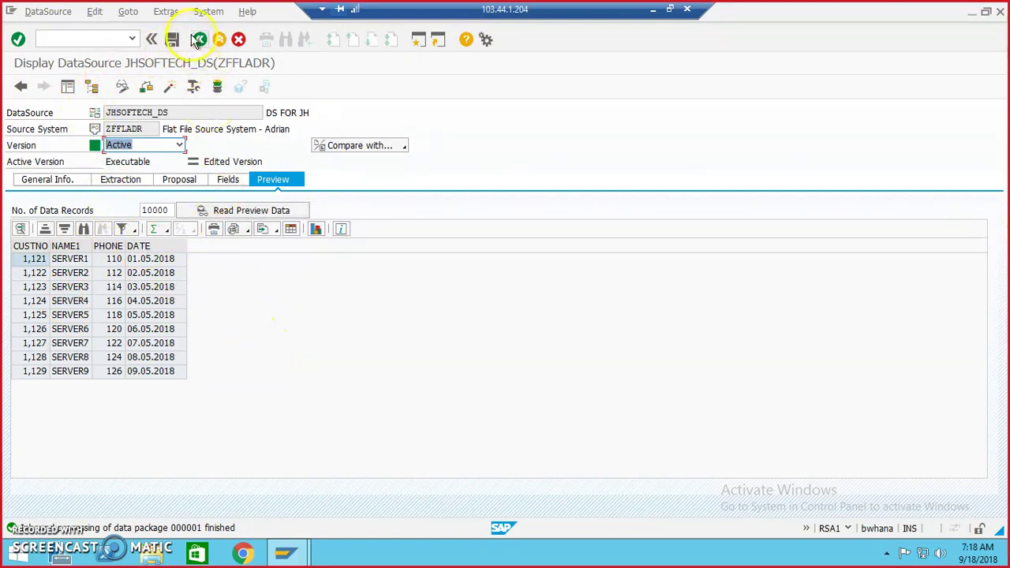
Step: Create an InfoPackage named JHSOFT_IP1 for the DS FOR JH DataSource and save it in package ZJHSOFTECH
click(67, 86)
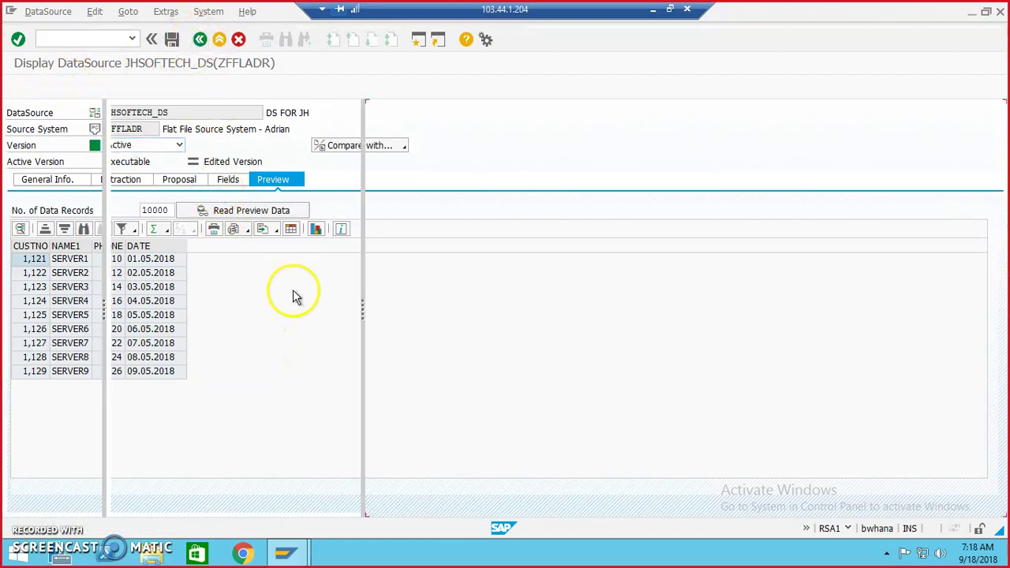
click(181, 486)
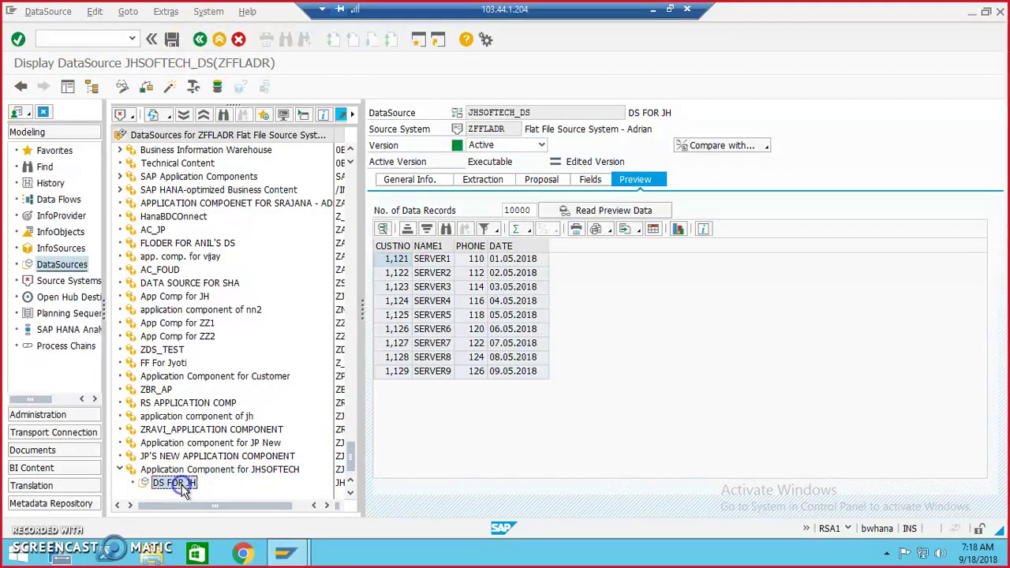
right_click(184, 490)
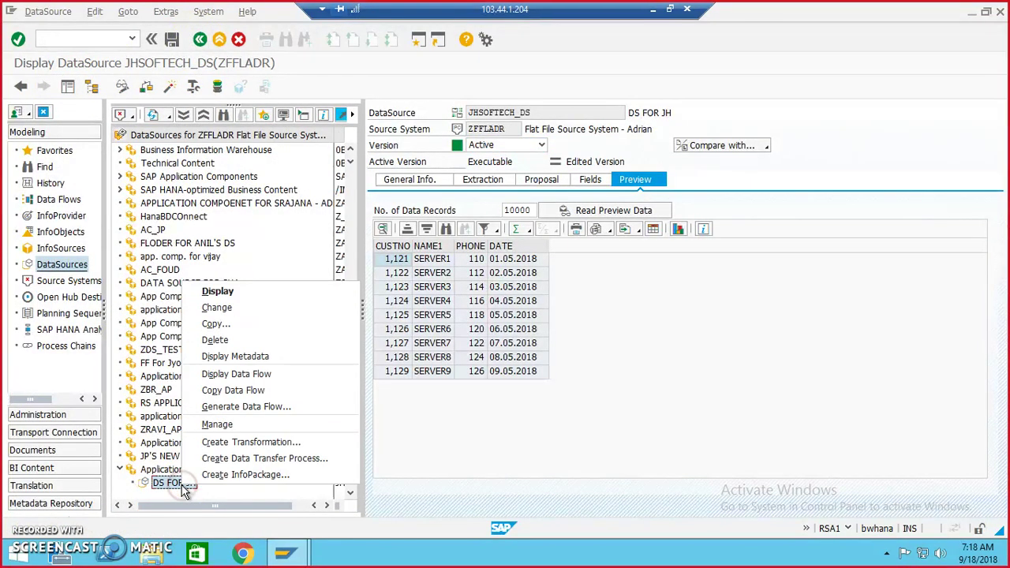
click(236, 475)
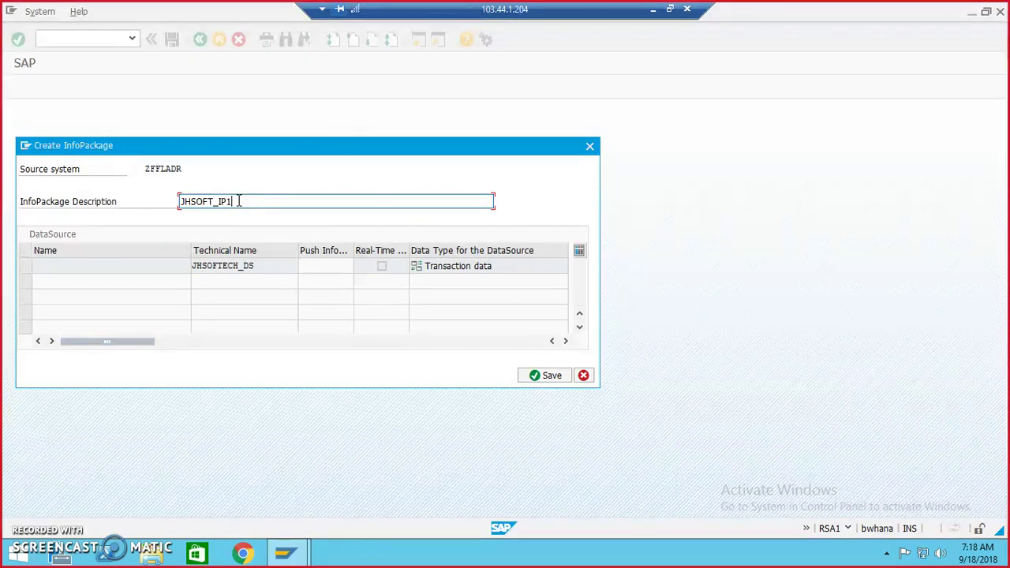
key(Return)
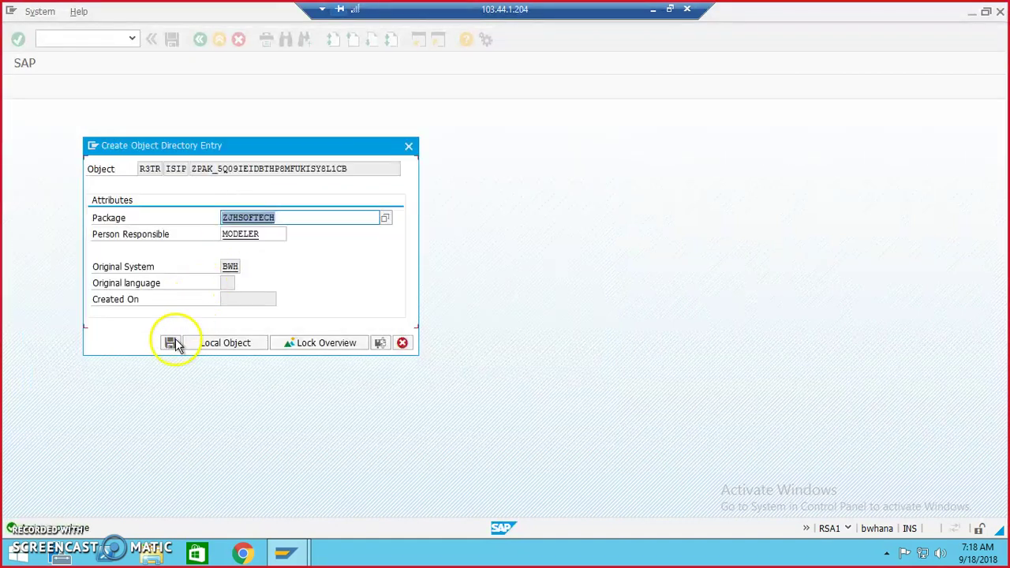
click(171, 345)
click(175, 246)
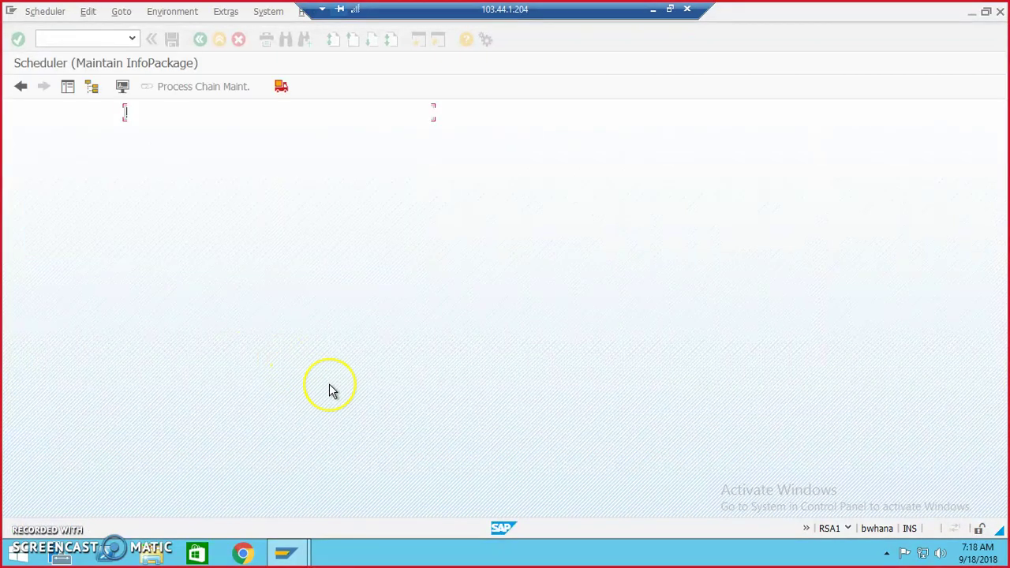
Step: Start the InfoPackage's data load immediately and allow access to the source file
click(306, 213)
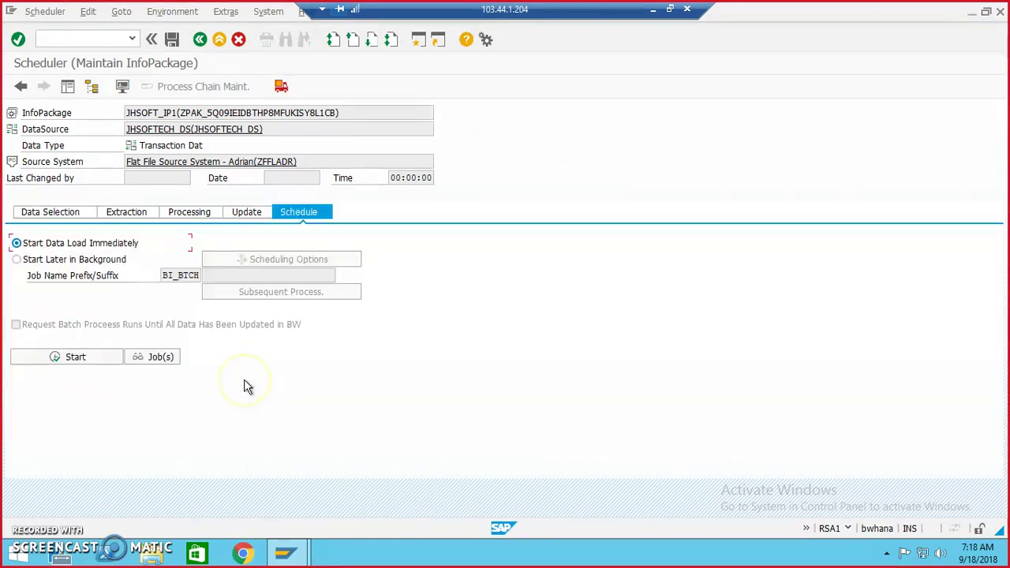
click(68, 357)
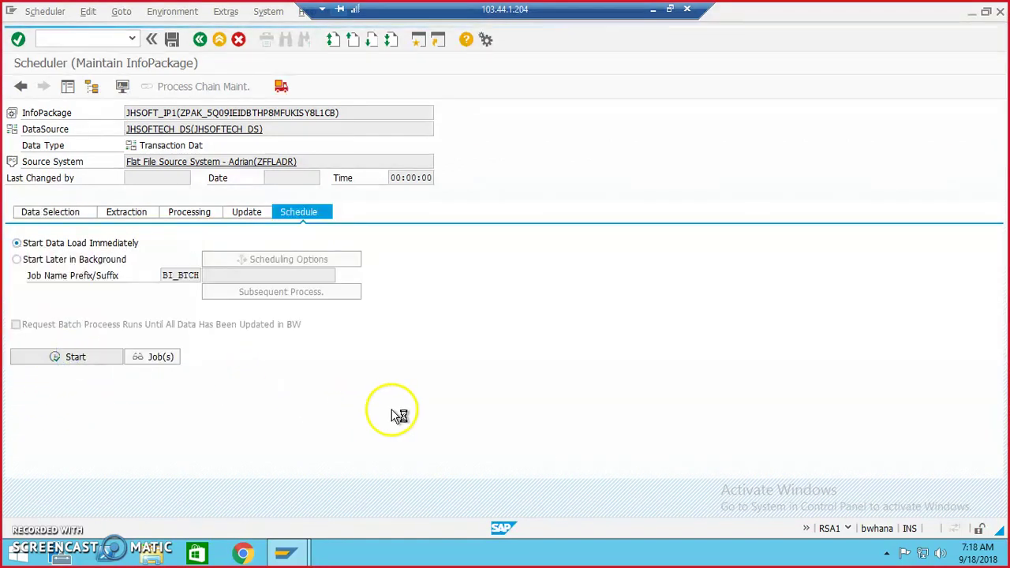
click(356, 315)
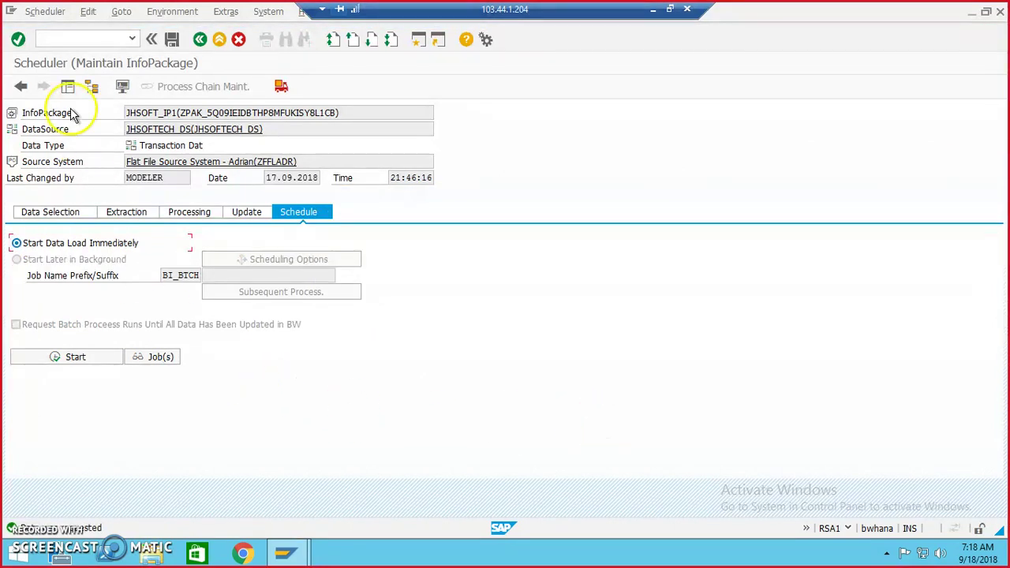
Step: Open the monitor for JHSOFT_IP1, refresh it and check the status of the load request
click(122, 88)
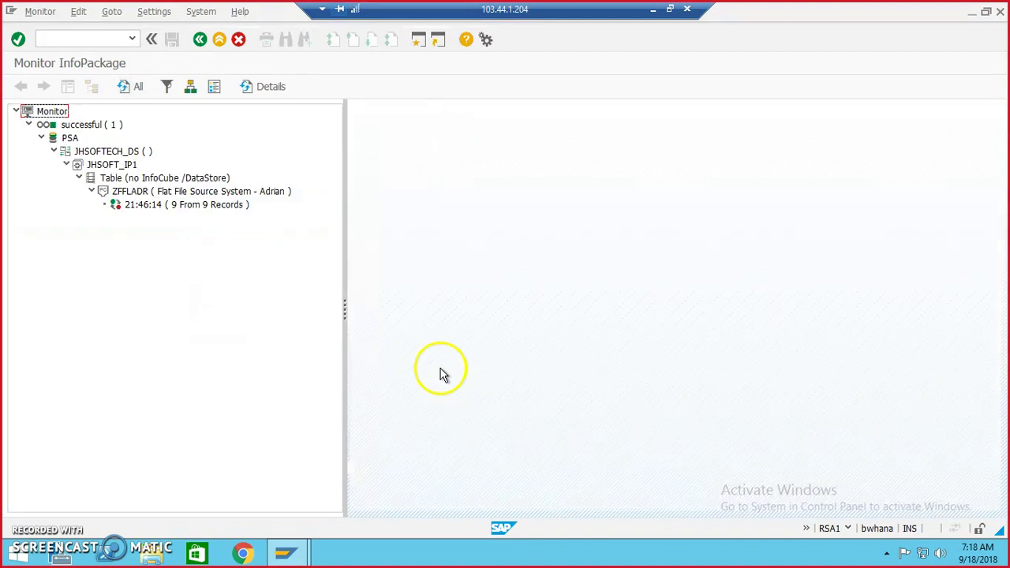
click(194, 208)
click(126, 87)
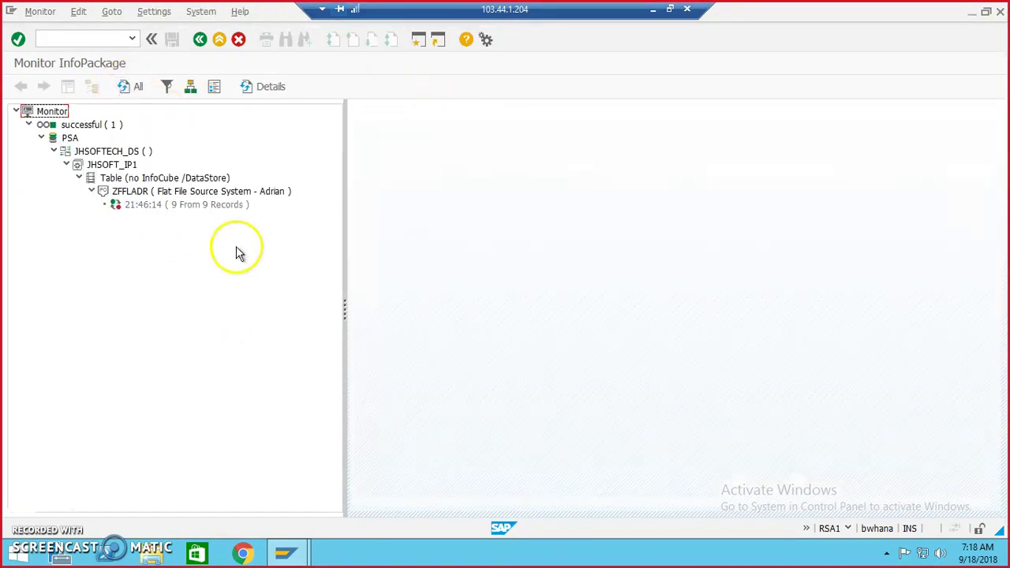
click(224, 206)
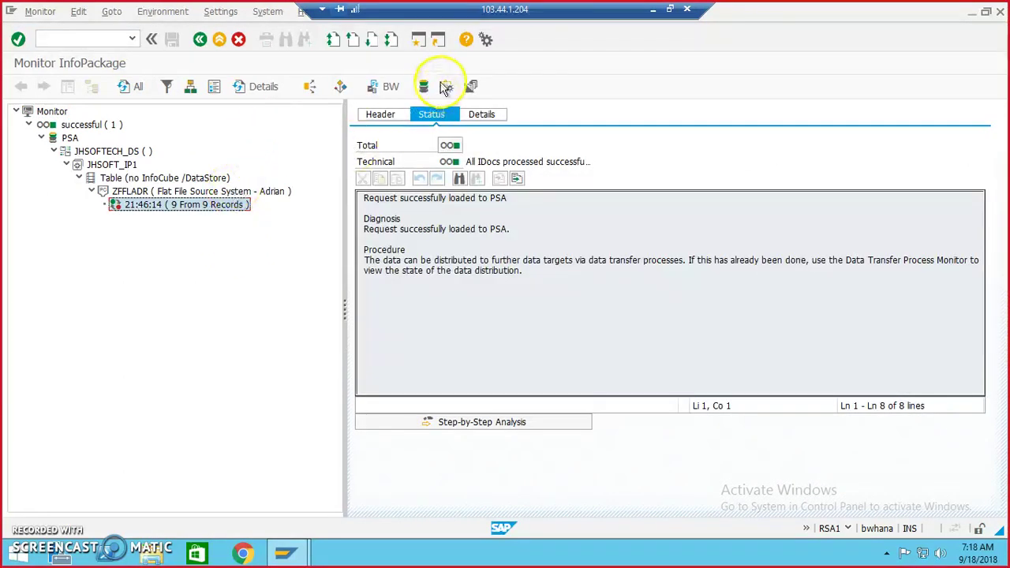
Step: Display the PSA records of the load request, then return to the Data Warehousing Workbench
click(421, 86)
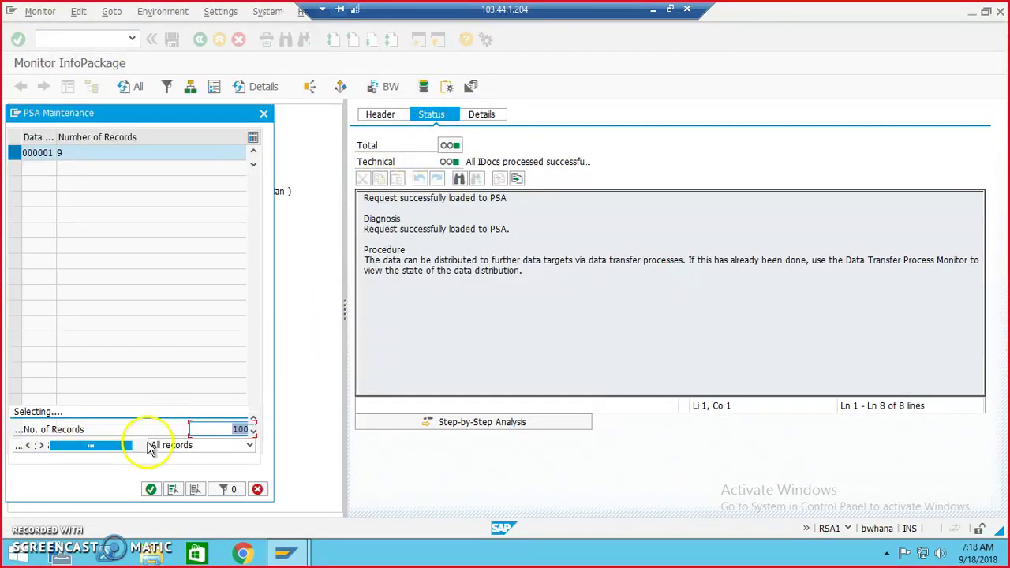
click(151, 489)
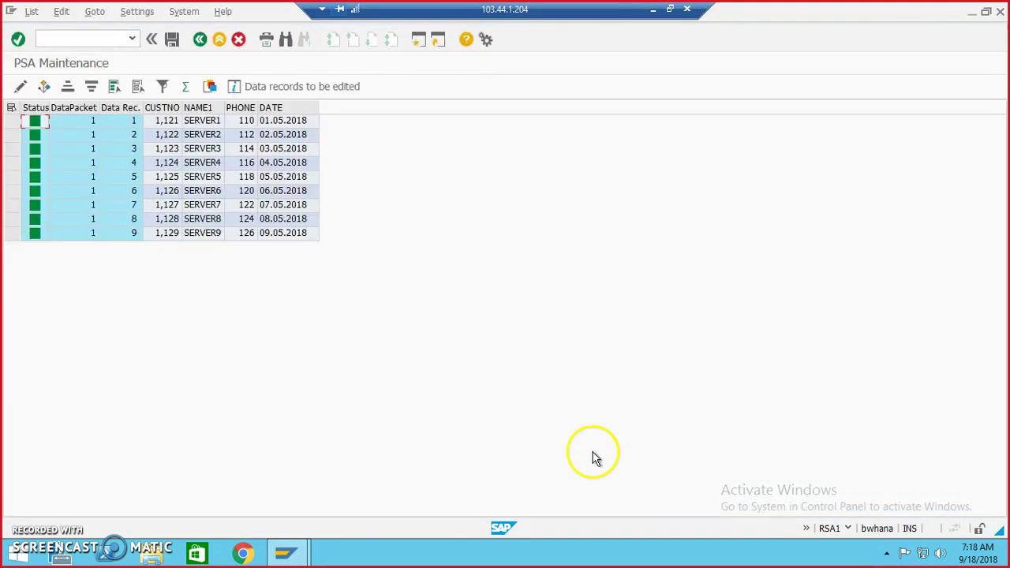
click(202, 40)
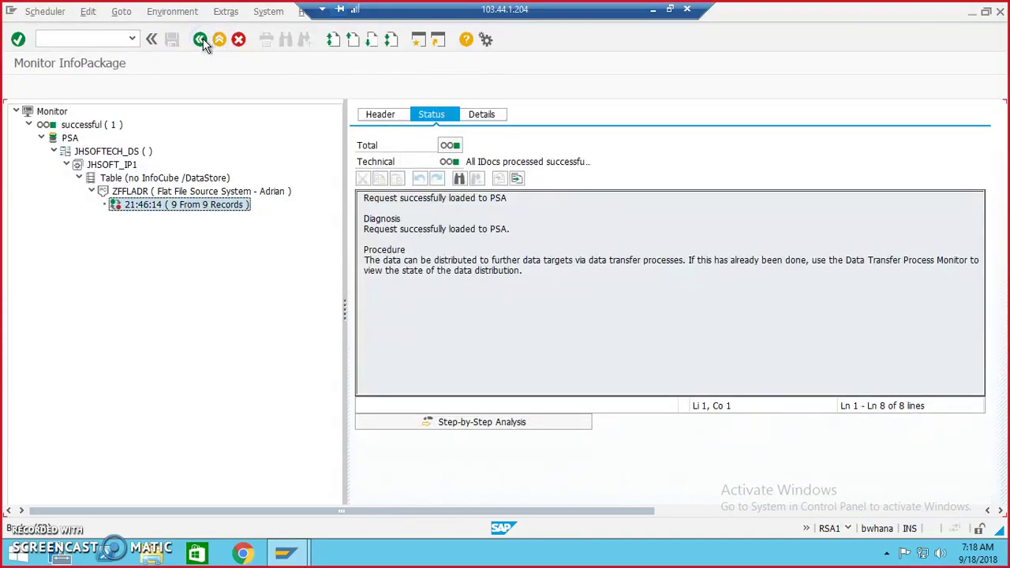
click(201, 40)
click(201, 40)
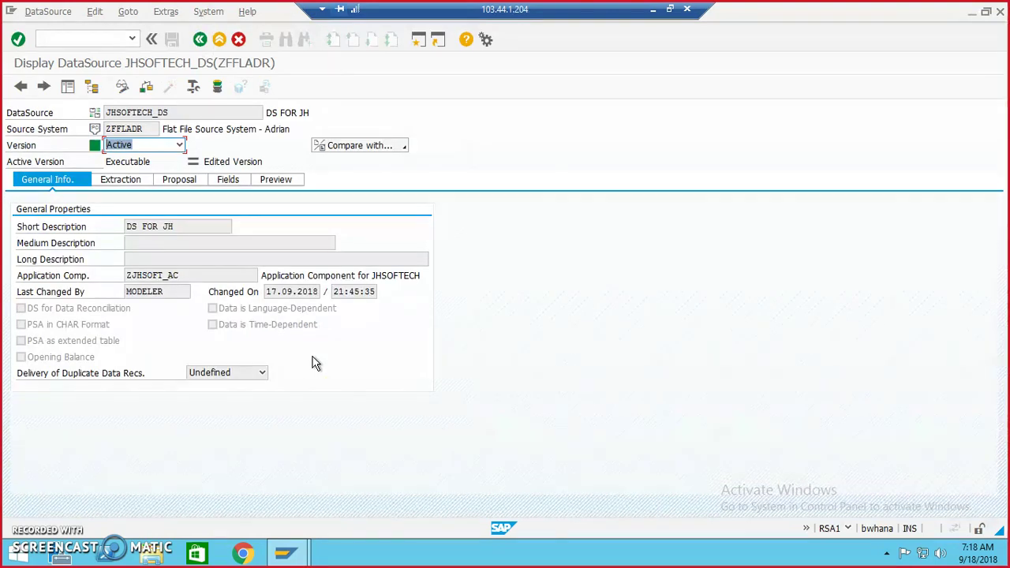
click(200, 40)
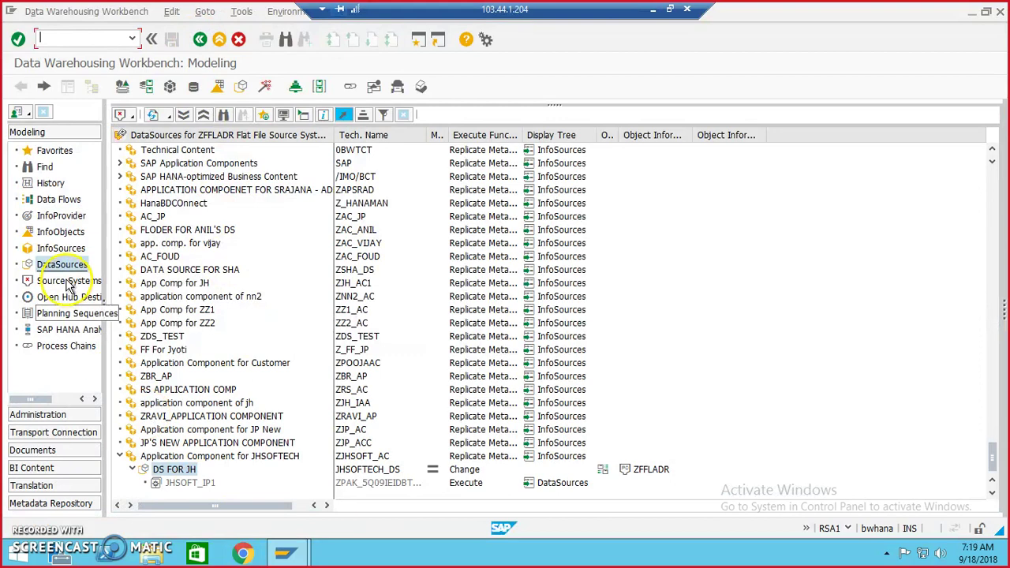
Step: Create a transformation to the "dso for JH" DataStore object with DataSource JHSOFTECH_DS from source system ZFFLADR as its source
click(60, 216)
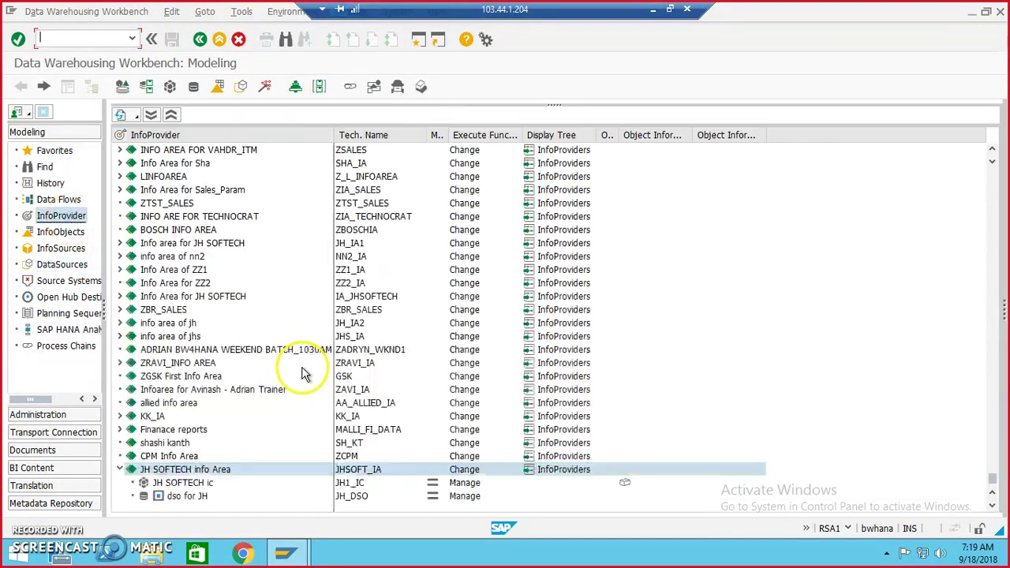
click(199, 497)
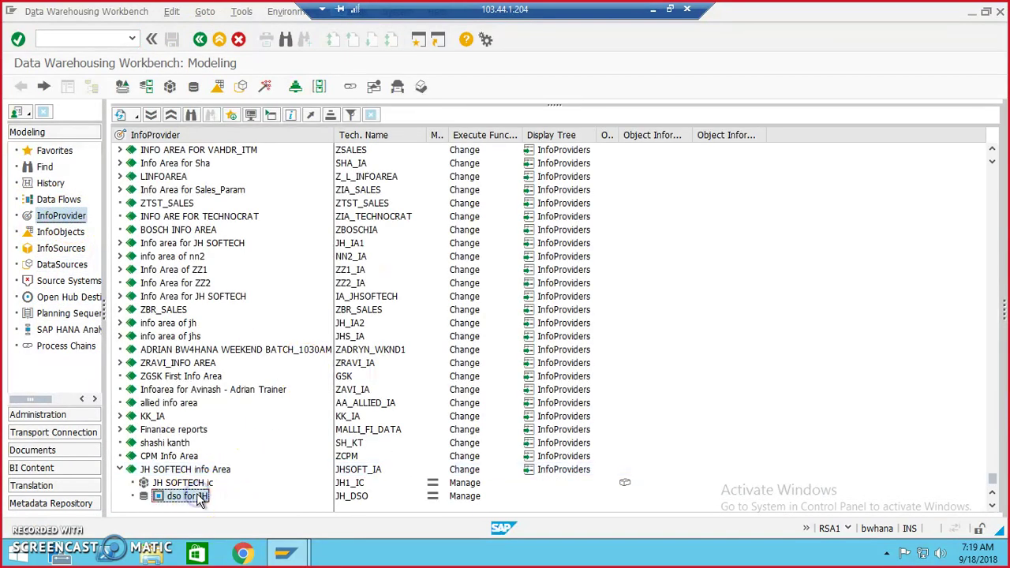
right_click(201, 498)
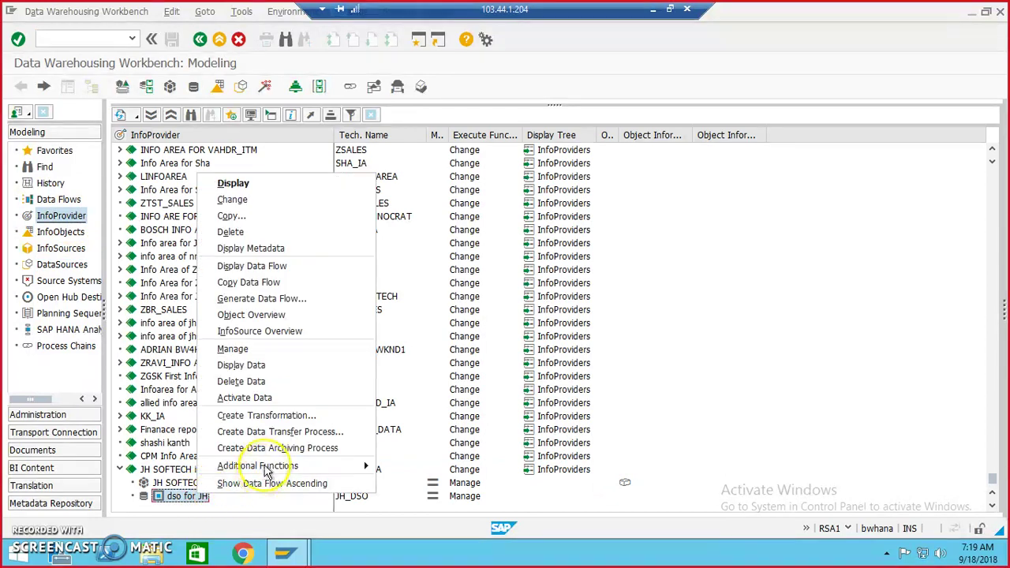
click(284, 415)
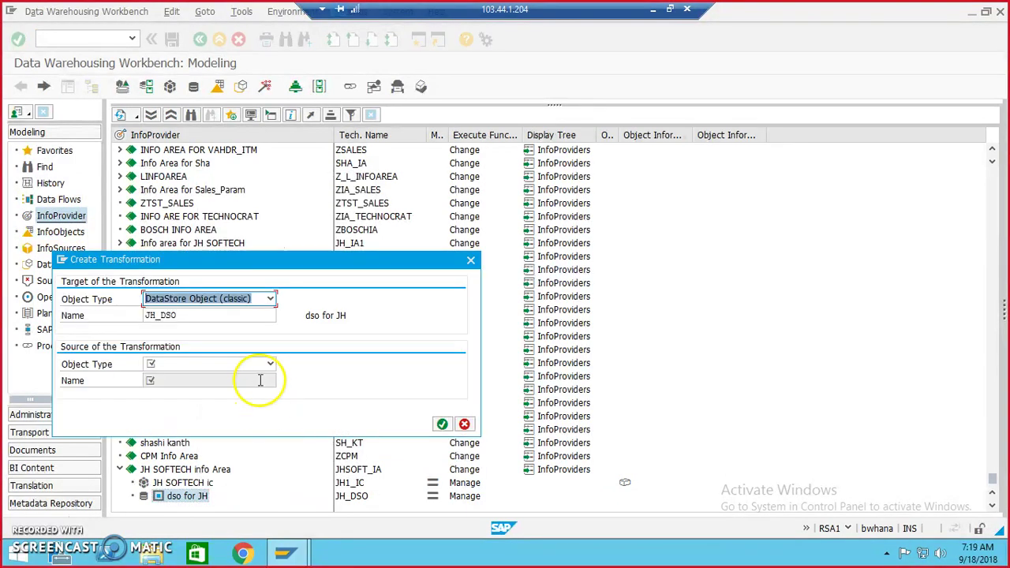
click(270, 364)
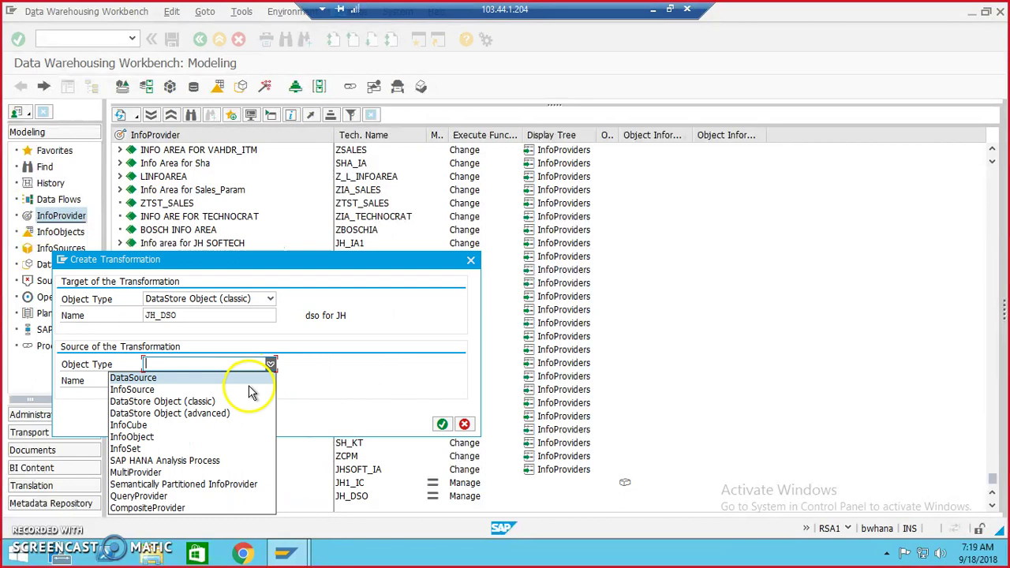
click(251, 377)
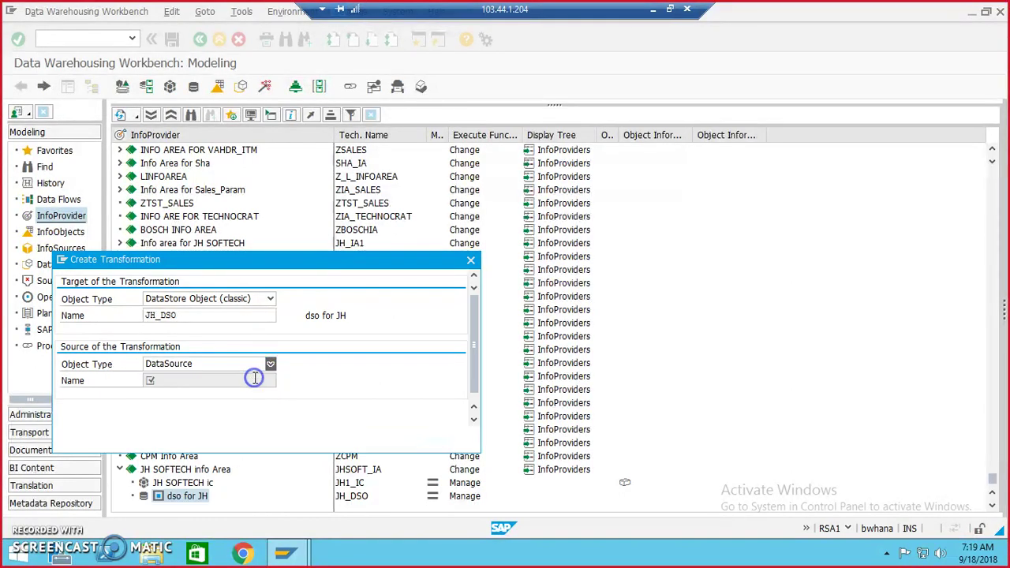
text(JHSOFT*)
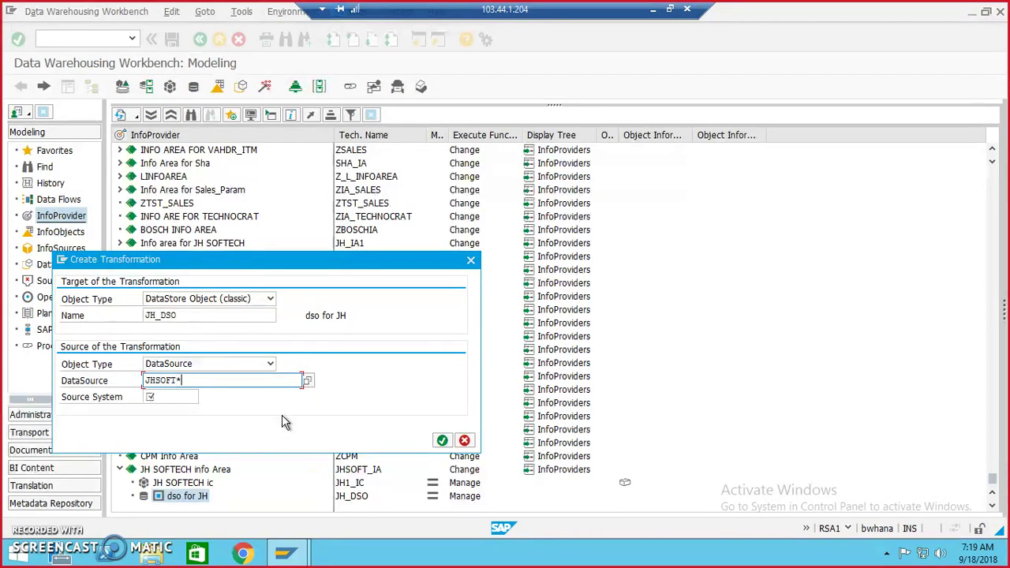
click(307, 381)
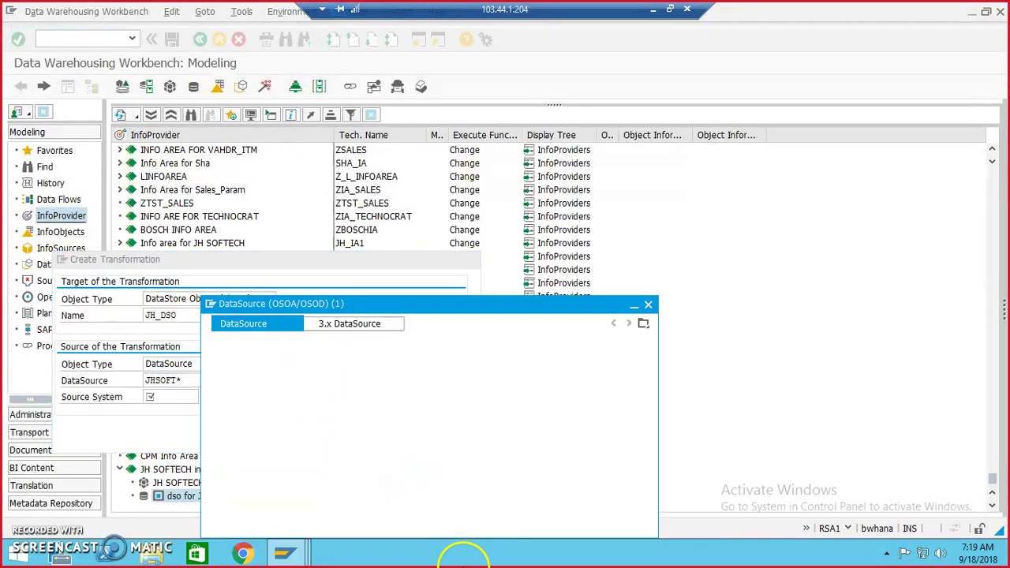
click(599, 514)
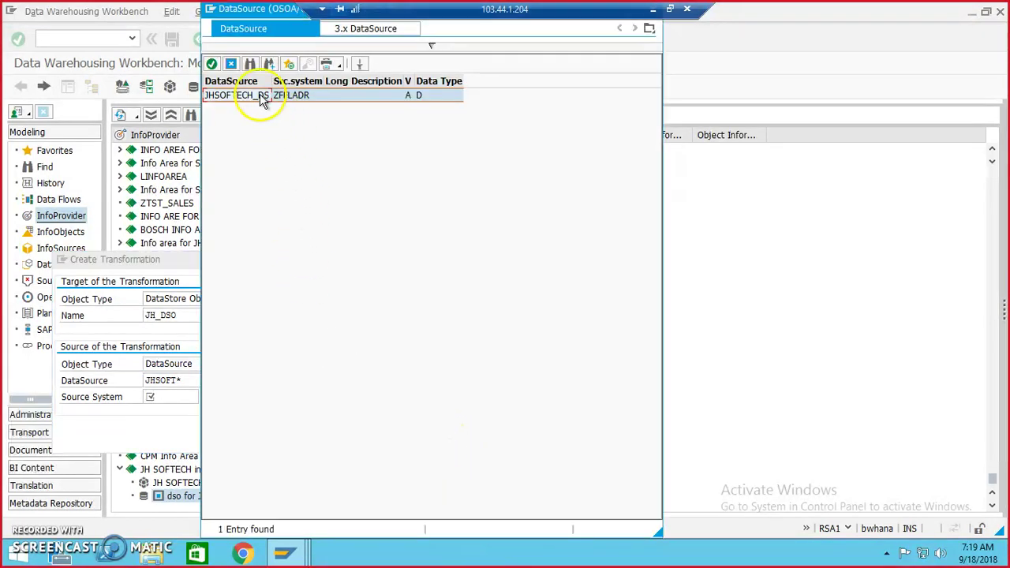
double_click(254, 95)
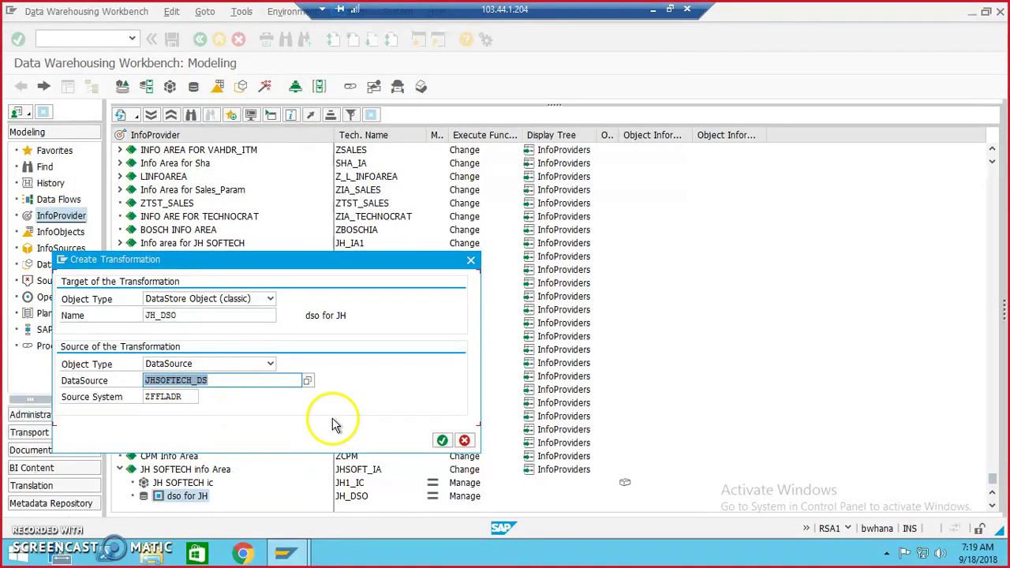
click(442, 440)
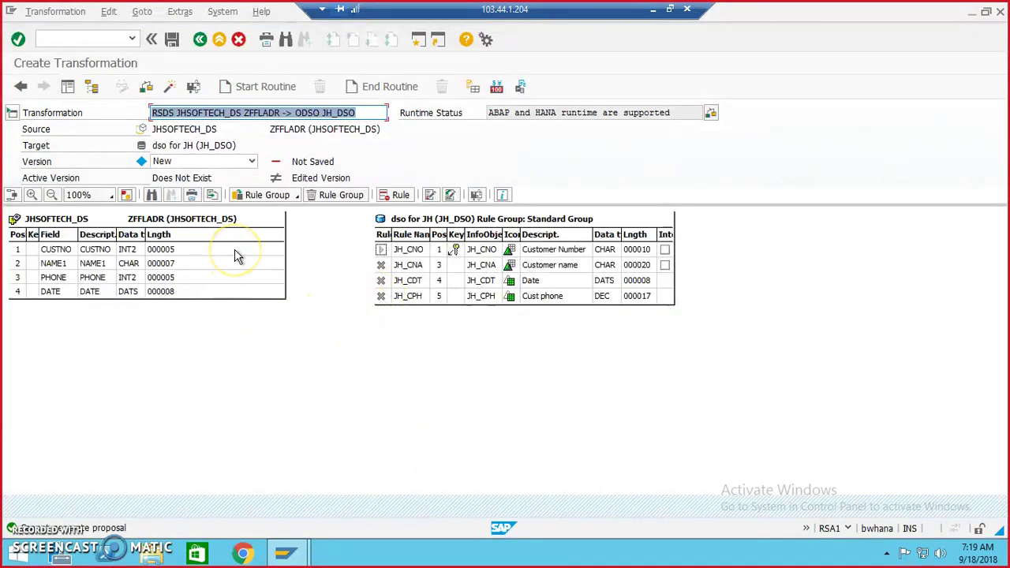
Step: Map CUSTNO to JH_CNO, NAME1 to JH_CNA, PHONE to JH_CPH and DATE to JH_CDT in the transformation
drag(243, 254, 382, 251)
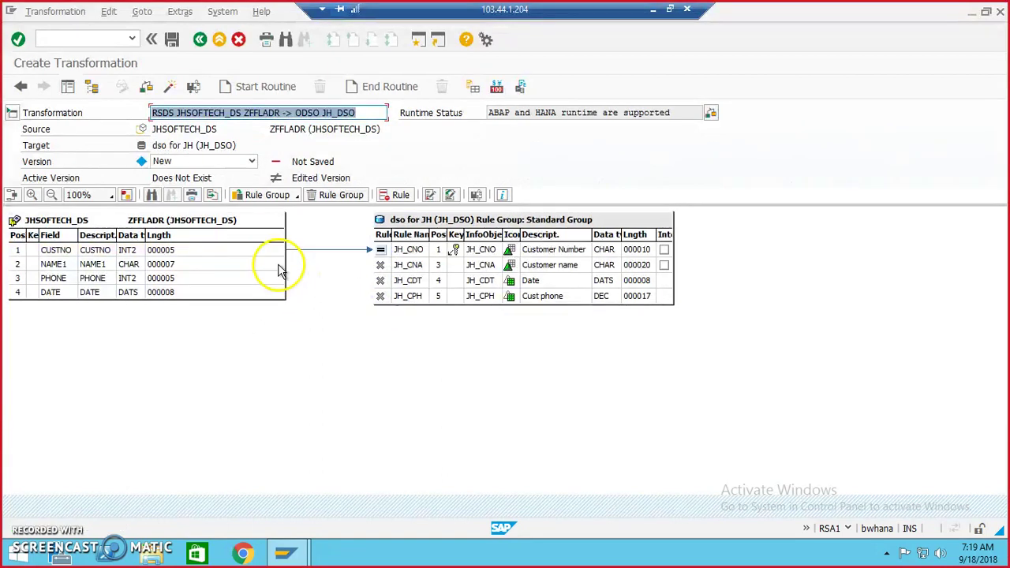
drag(277, 266, 401, 266)
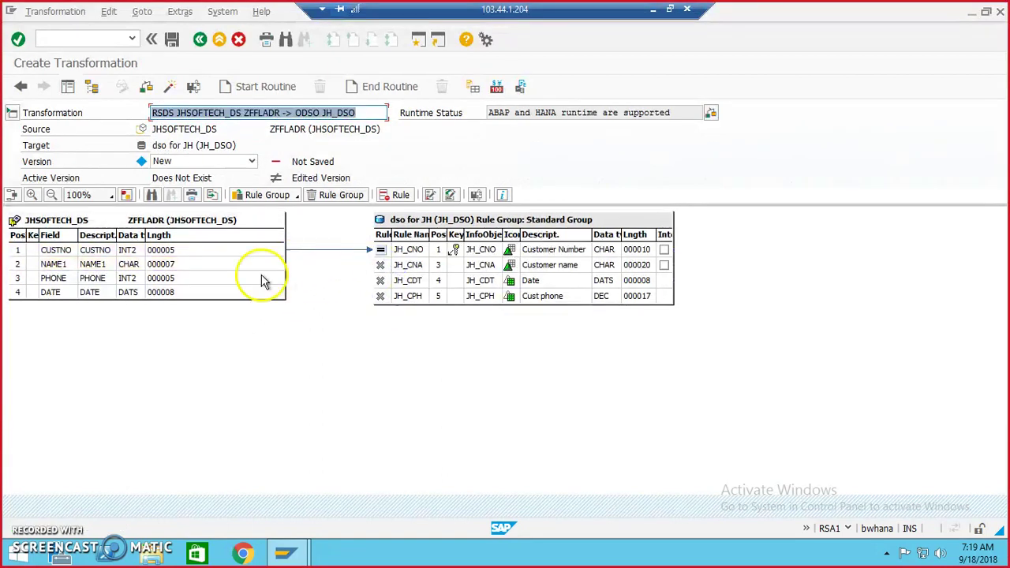
drag(262, 281, 382, 286)
click(265, 294)
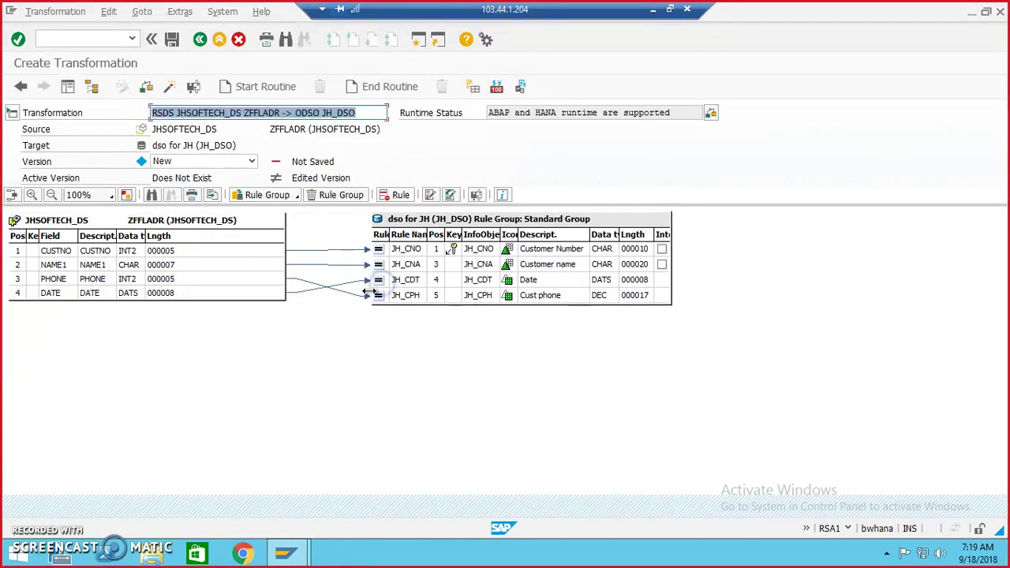
Step: Save the transformation in package ZJHSOFTECH under workbench request BWHK900362 and activate it
click(171, 39)
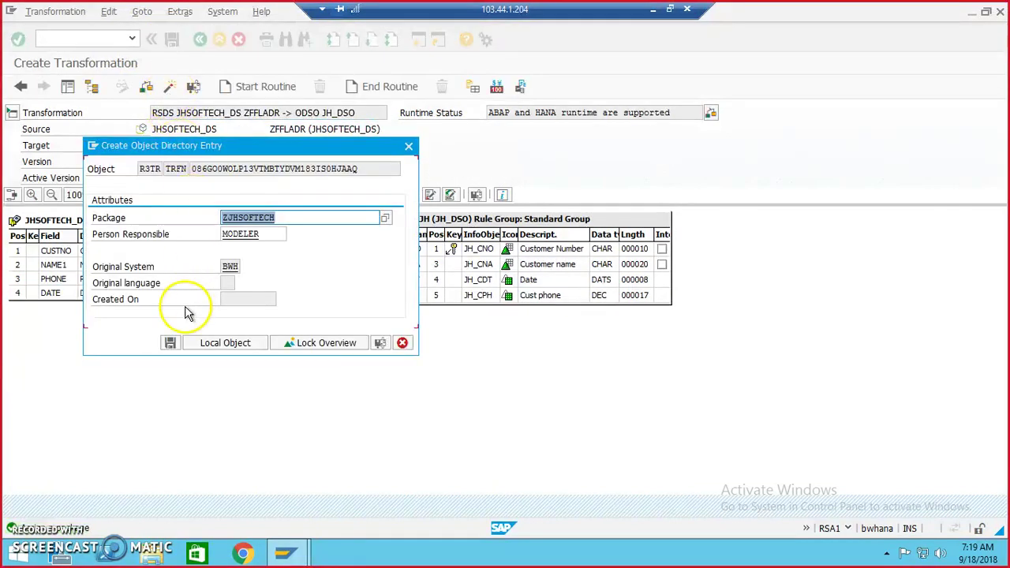
click(171, 345)
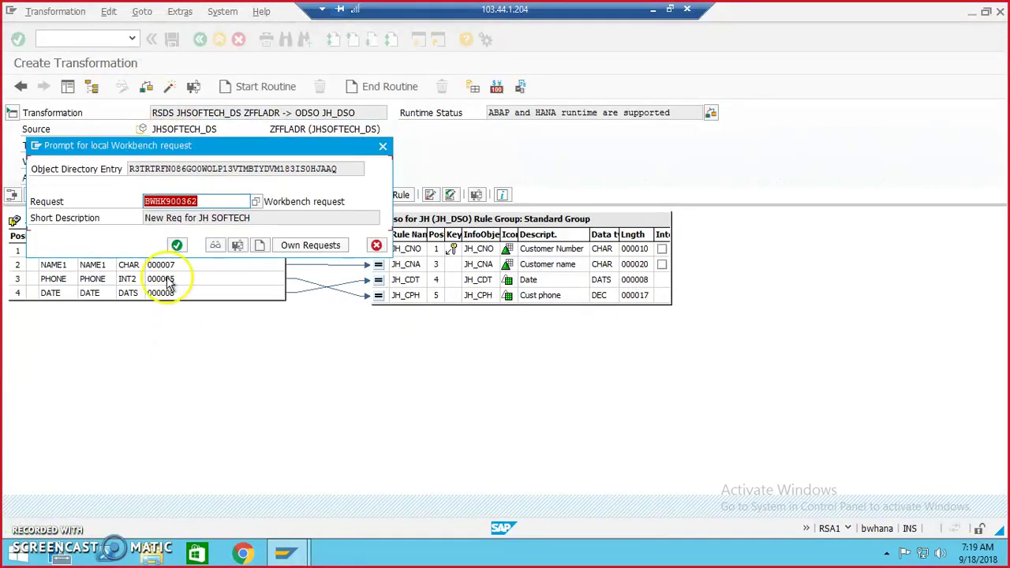
key(Return)
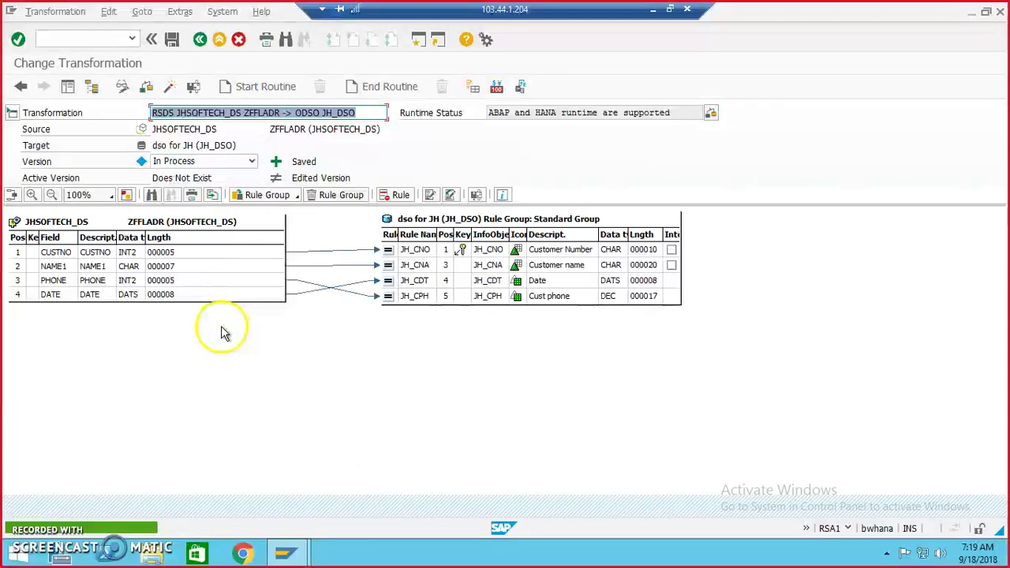
click(170, 89)
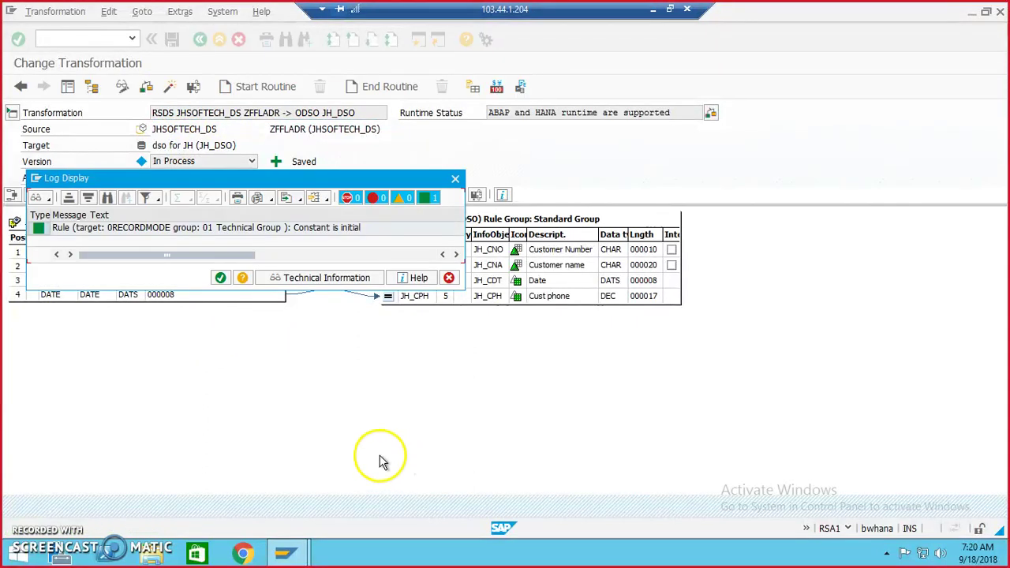
click(221, 279)
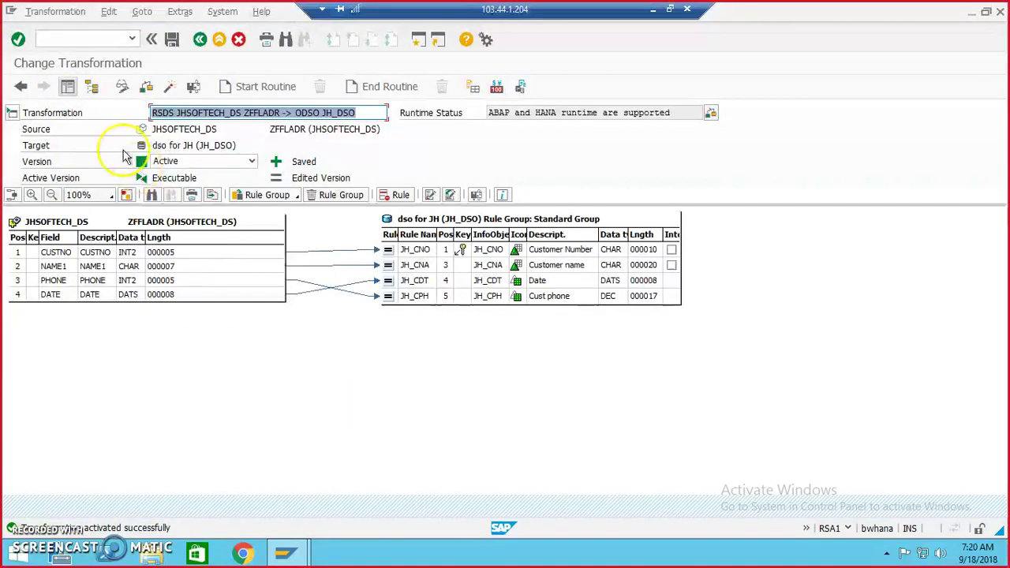
Step: Create a data transfer process from DataSource JHSOFTECH_DS to "dso for JH", keeping Delta as the extraction mode
click(91, 86)
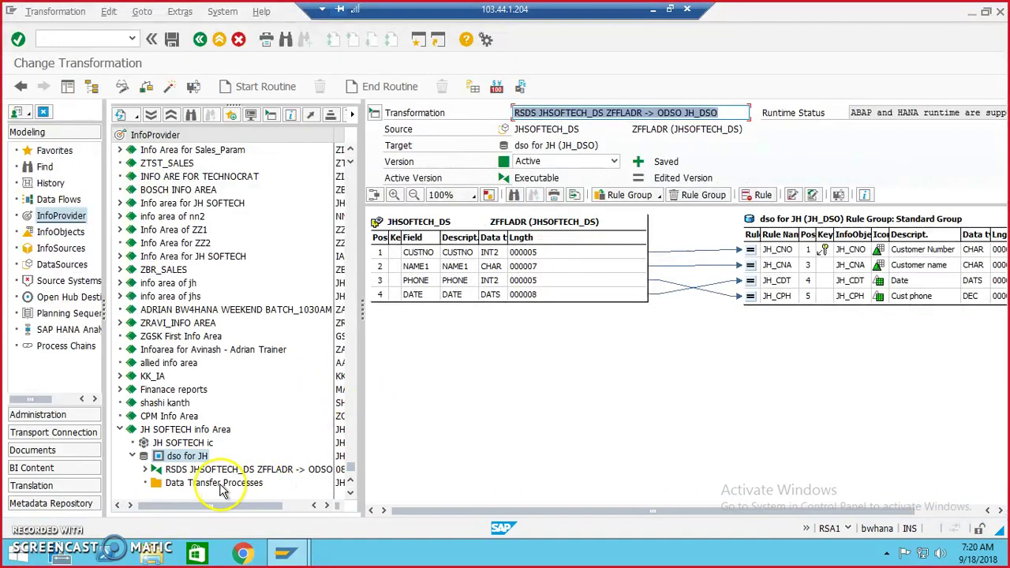
double_click(221, 483)
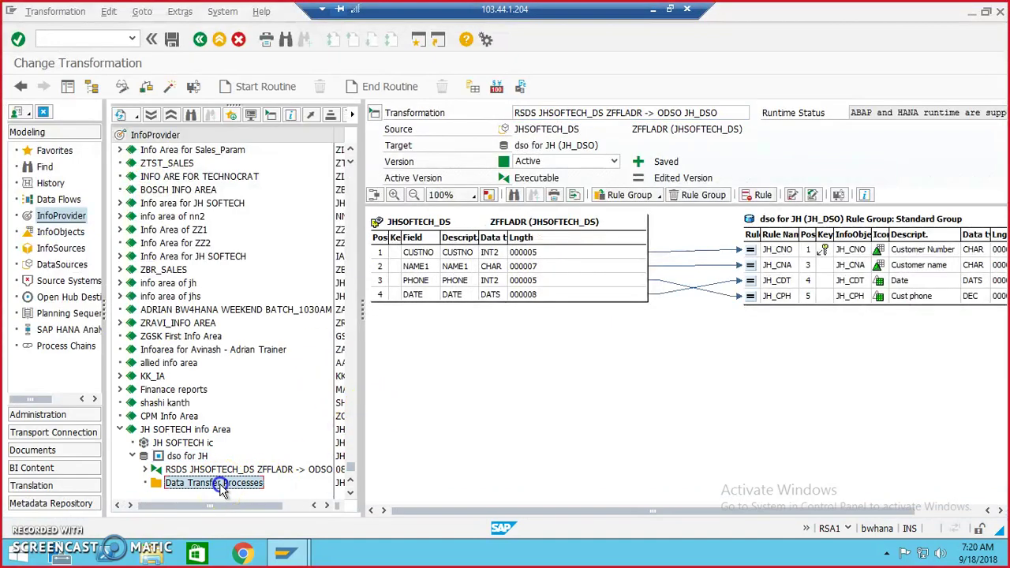
click(489, 474)
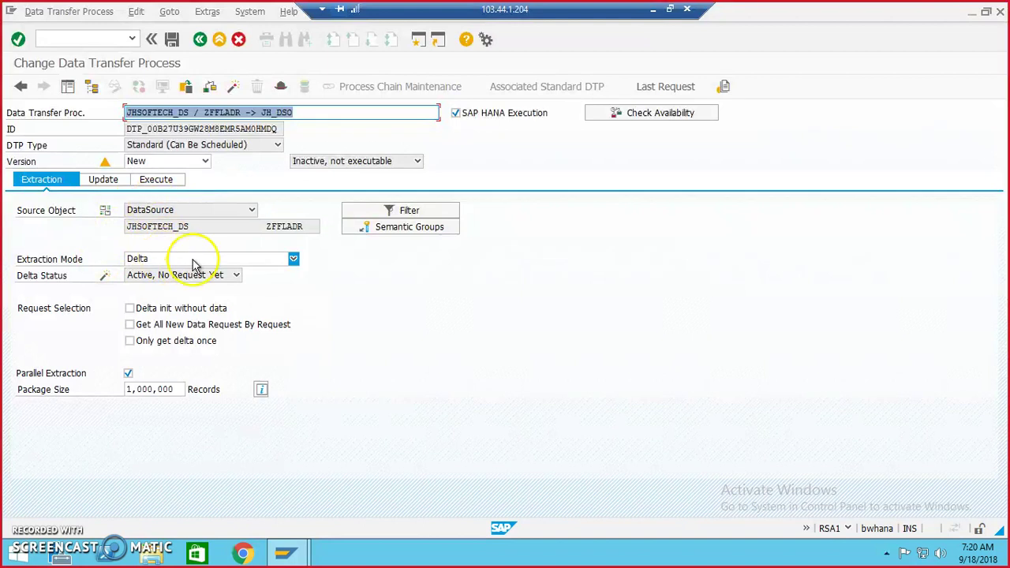
click(195, 261)
click(356, 376)
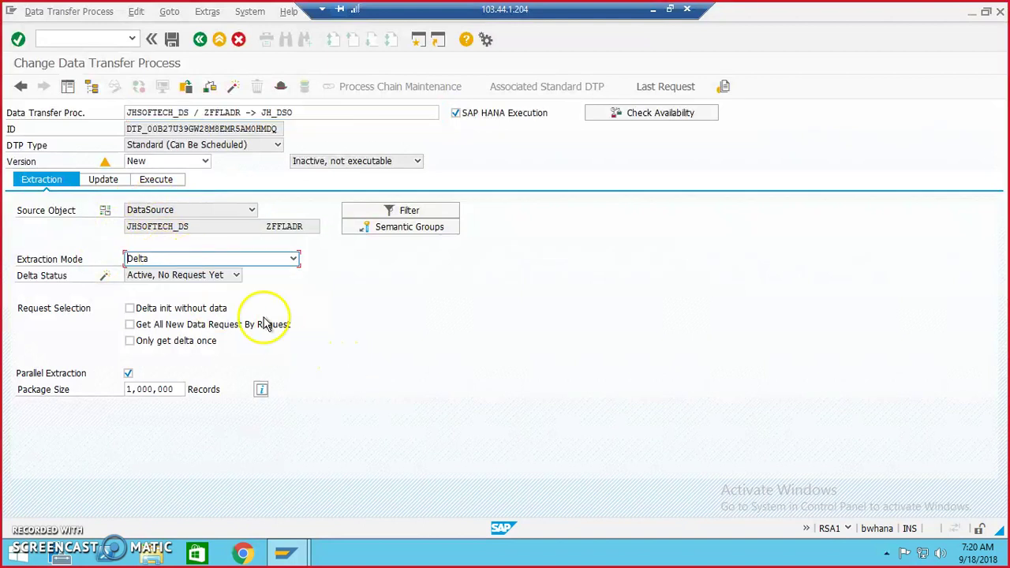
Step: Review the update and execution settings of the data transfer process, and activate it in package ZJHSOFTECH
click(101, 181)
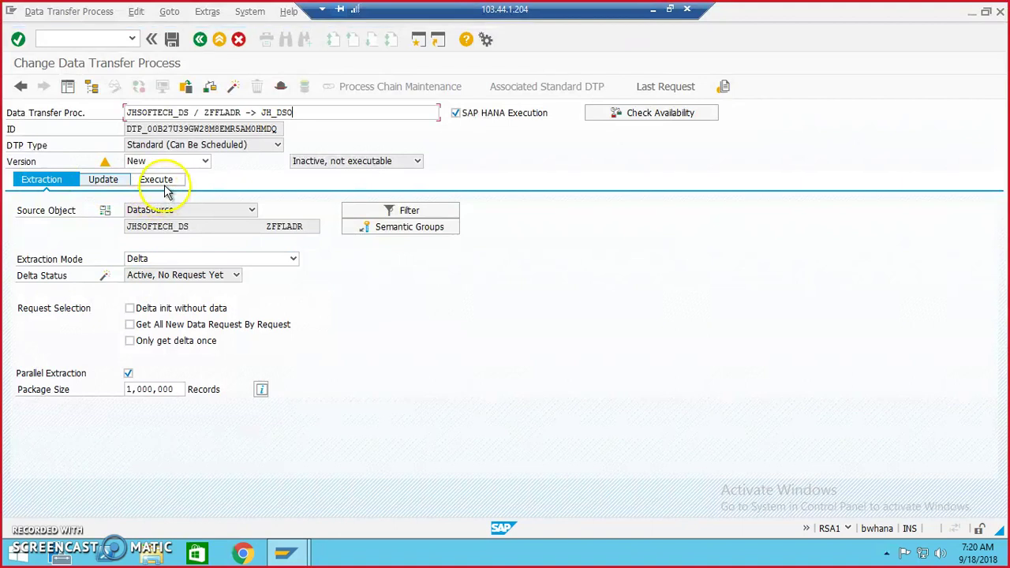
click(163, 181)
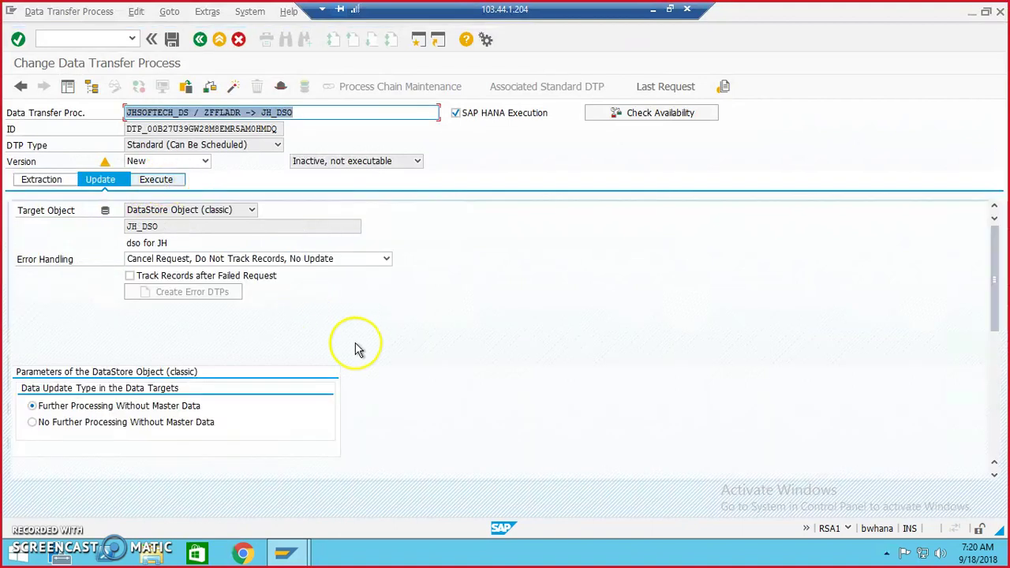
click(327, 311)
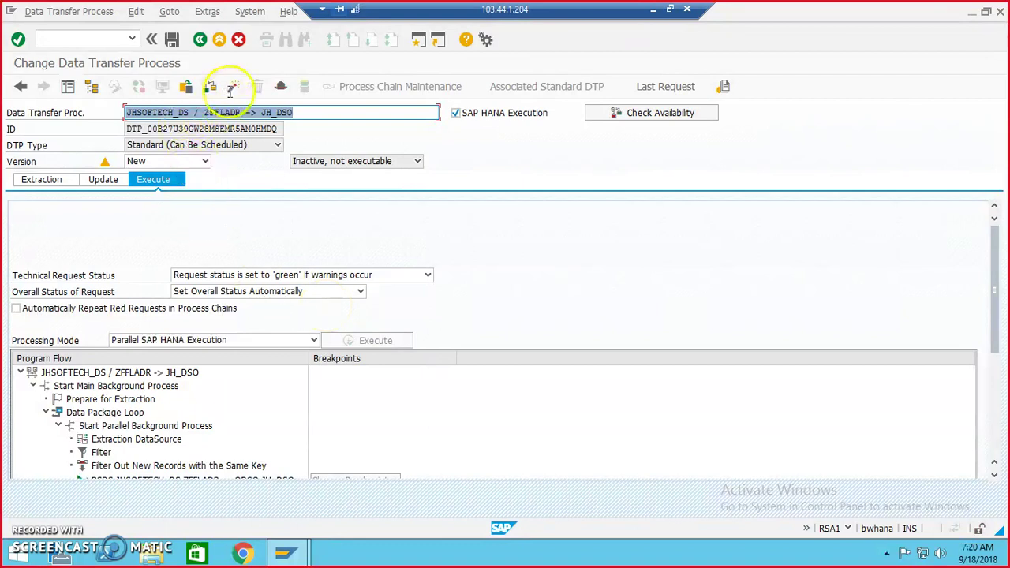
click(230, 88)
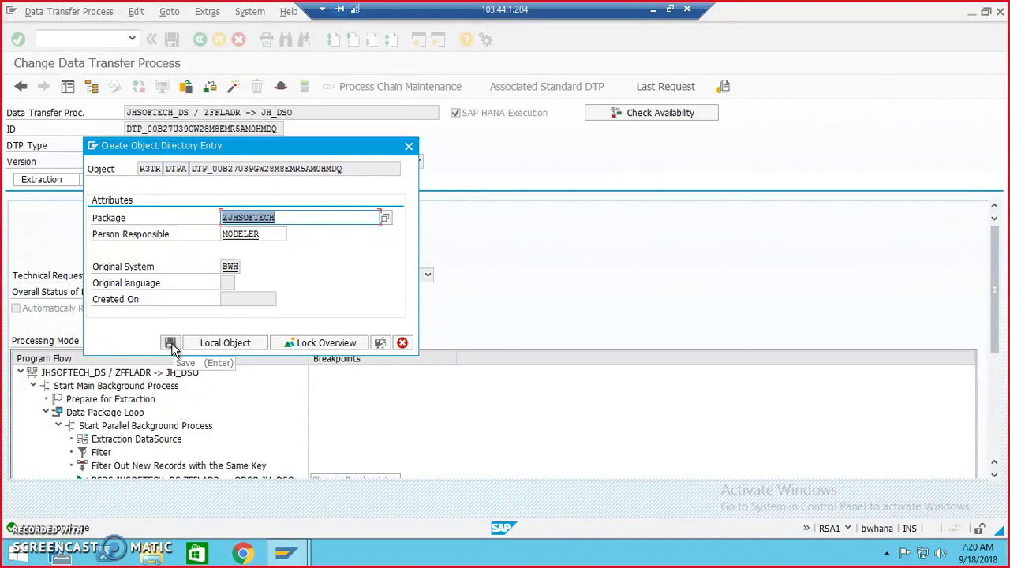
click(171, 344)
click(177, 246)
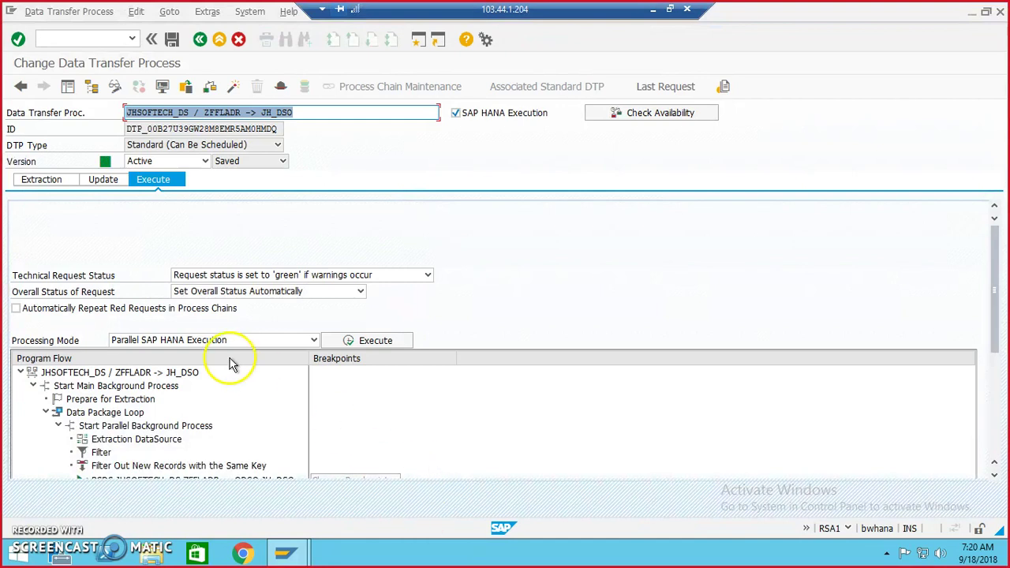
Step: Execute the data transfer process, check its request in the monitor and return to the Data Warehousing Workbench
click(68, 87)
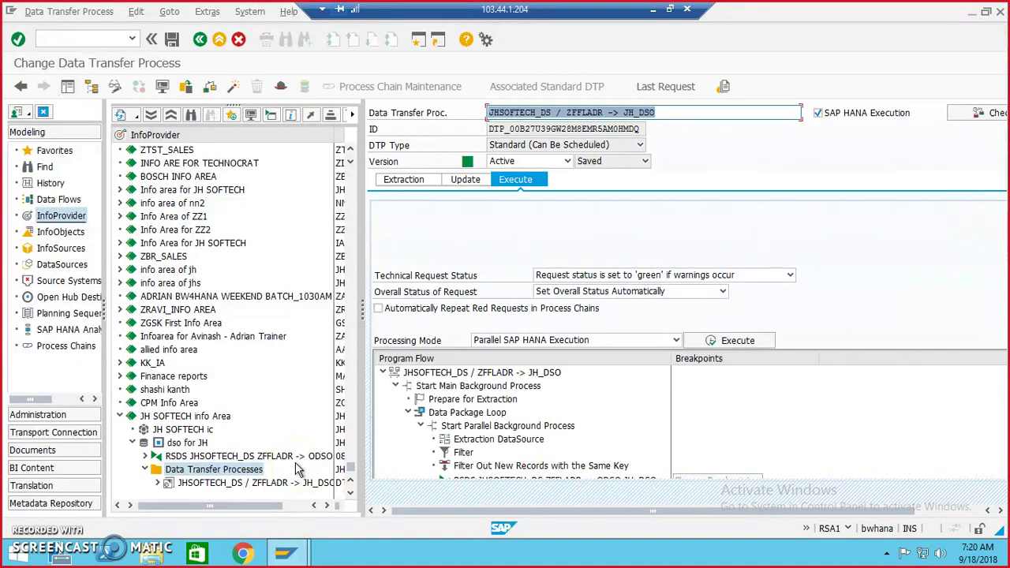
click(748, 343)
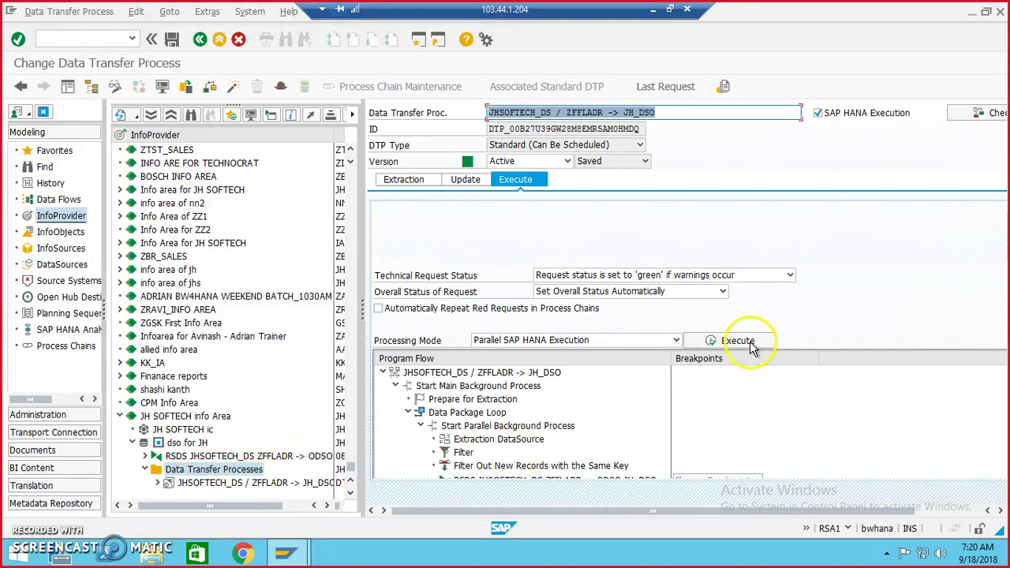
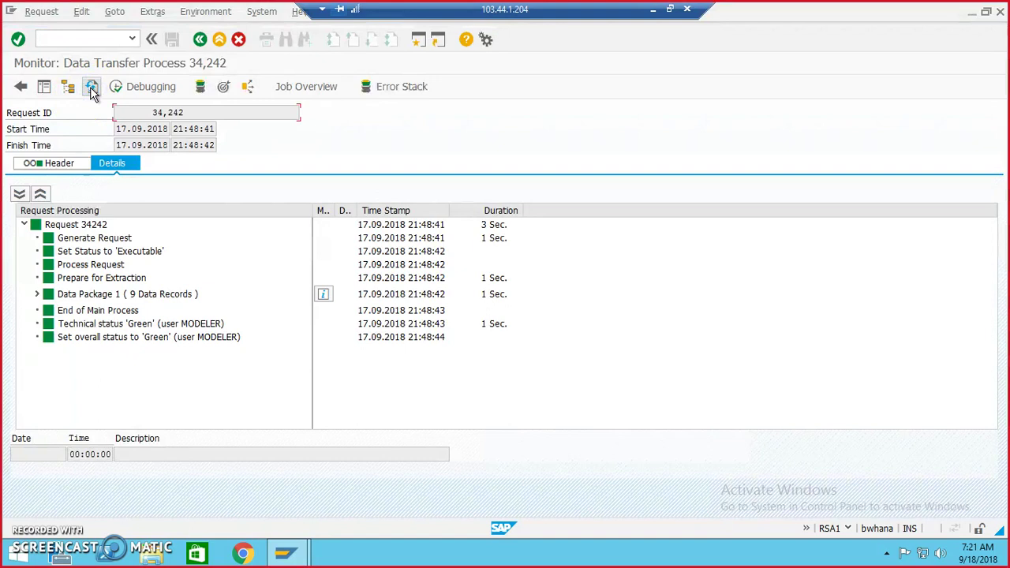
click(200, 86)
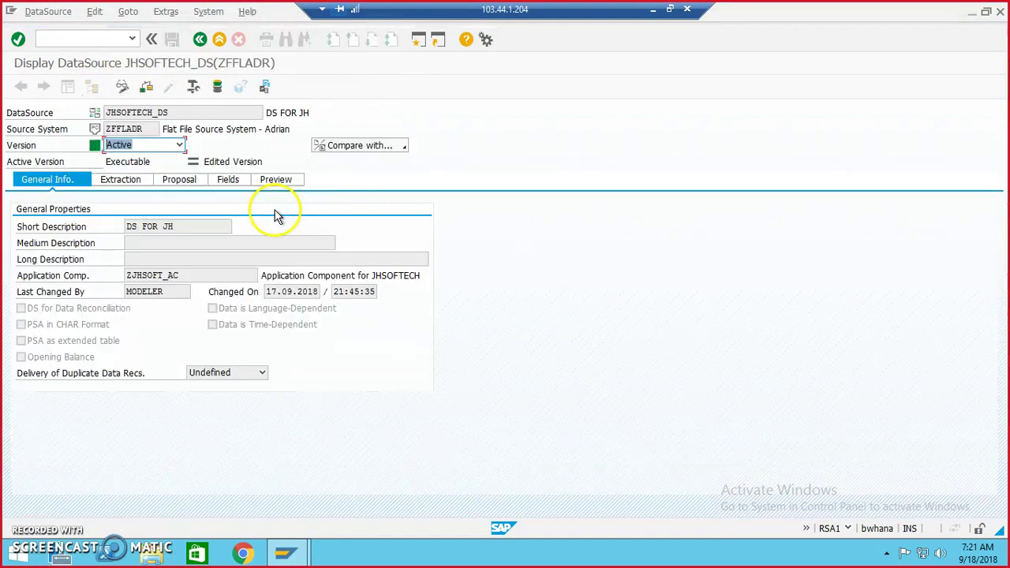
click(200, 39)
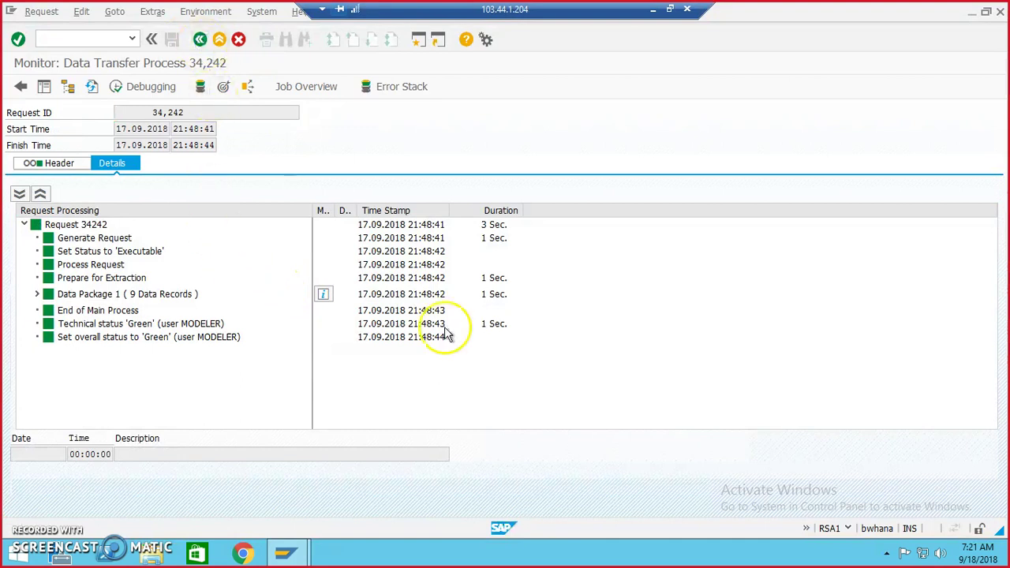
click(199, 39)
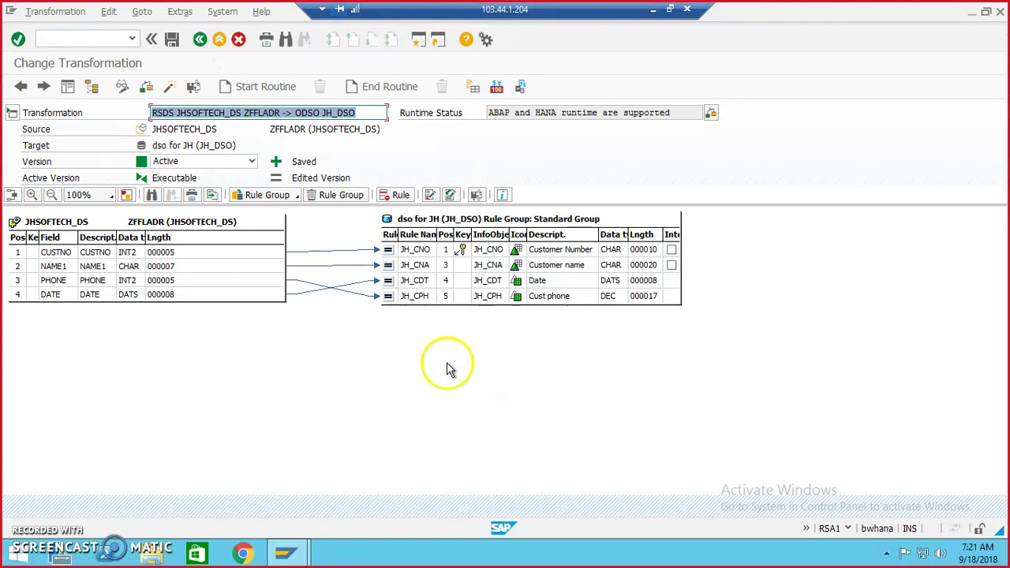
click(200, 38)
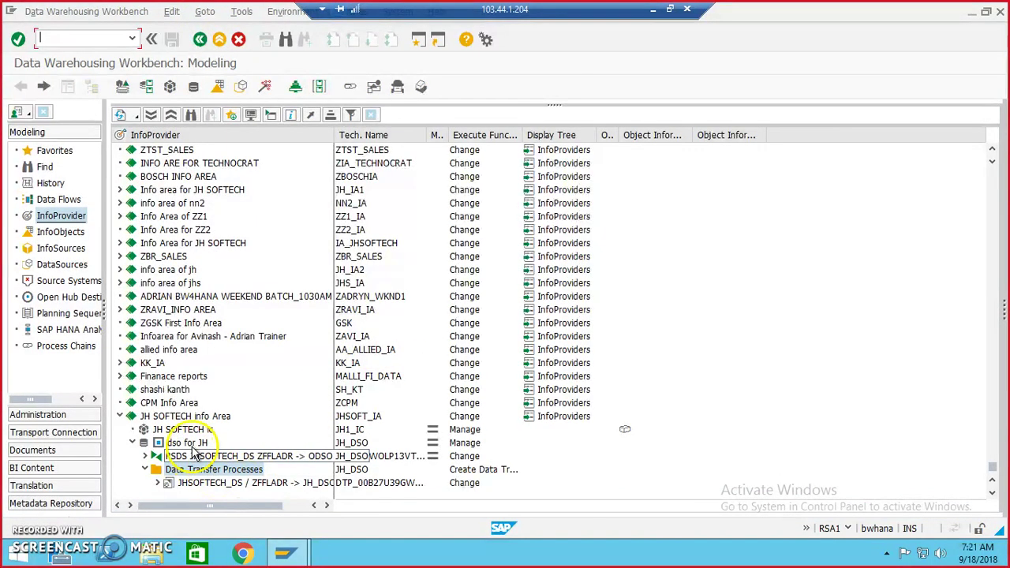
Step: Start activating the data of the loaded request in the "dso for JH" DataStore object
click(193, 443)
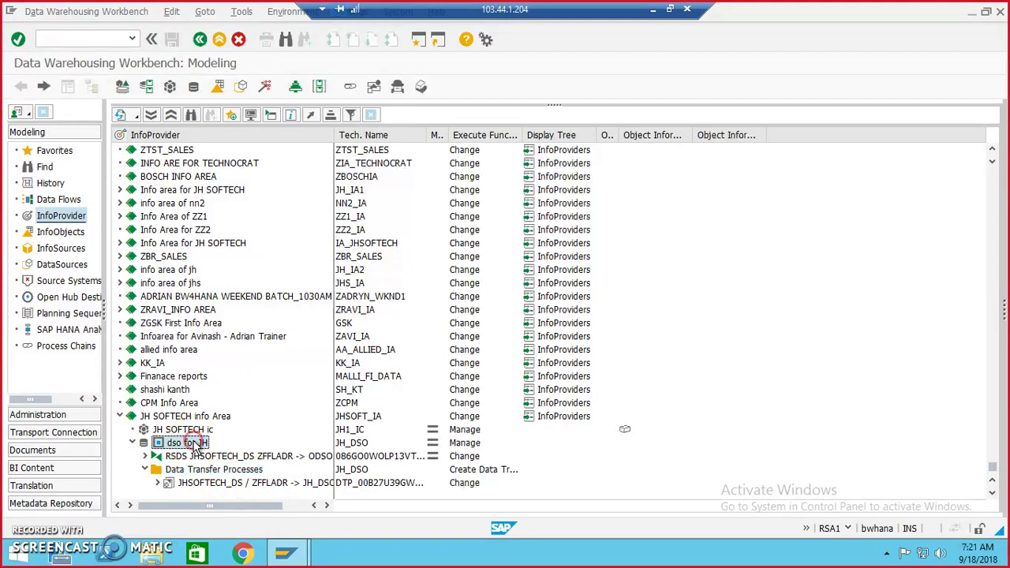
right_click(193, 444)
click(251, 347)
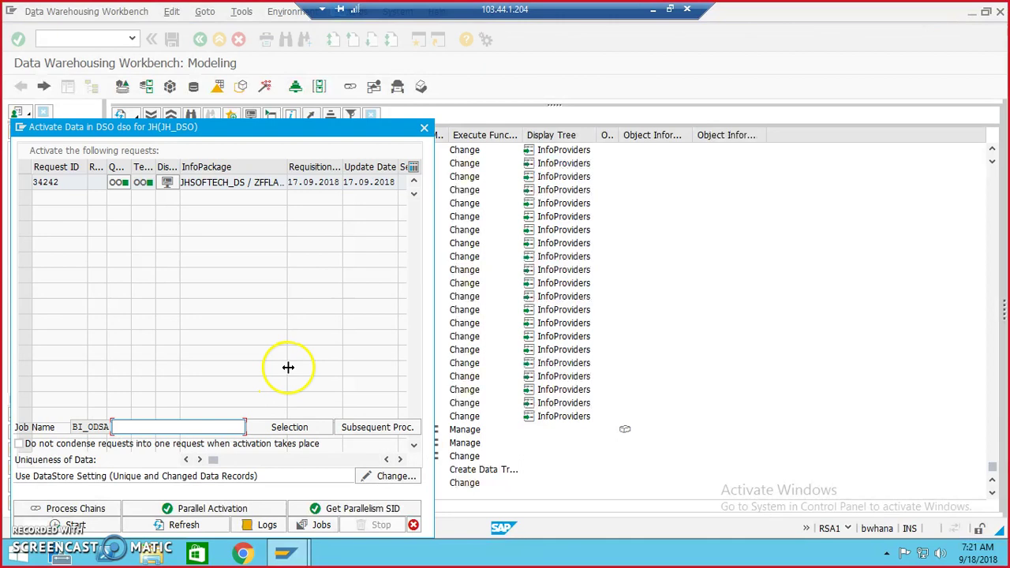
click(24, 184)
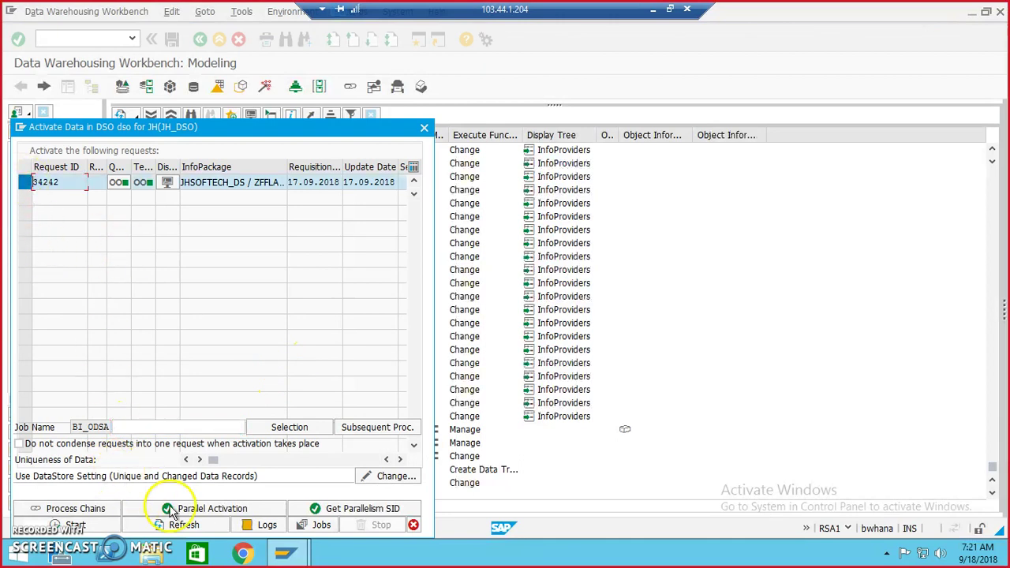
drag(253, 128, 288, 103)
click(115, 500)
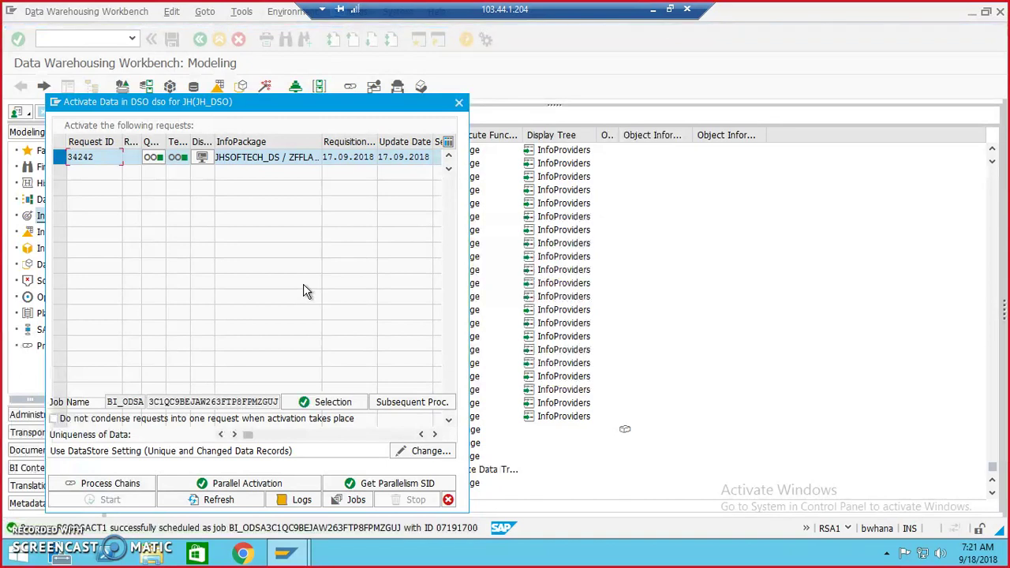
Step: Refresh the activation status of the request until it is processed, then close the activation dialog
click(261, 497)
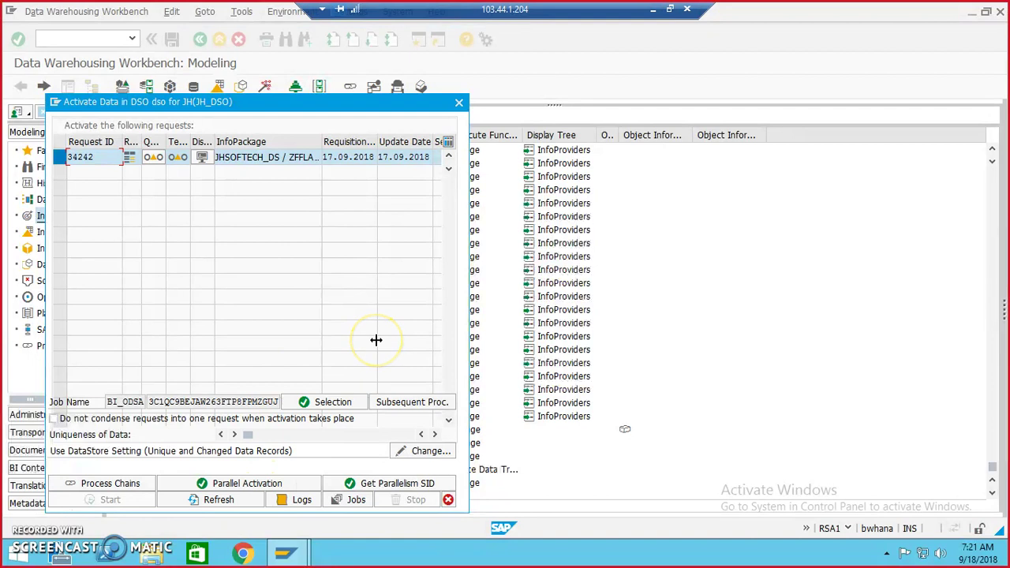
click(236, 500)
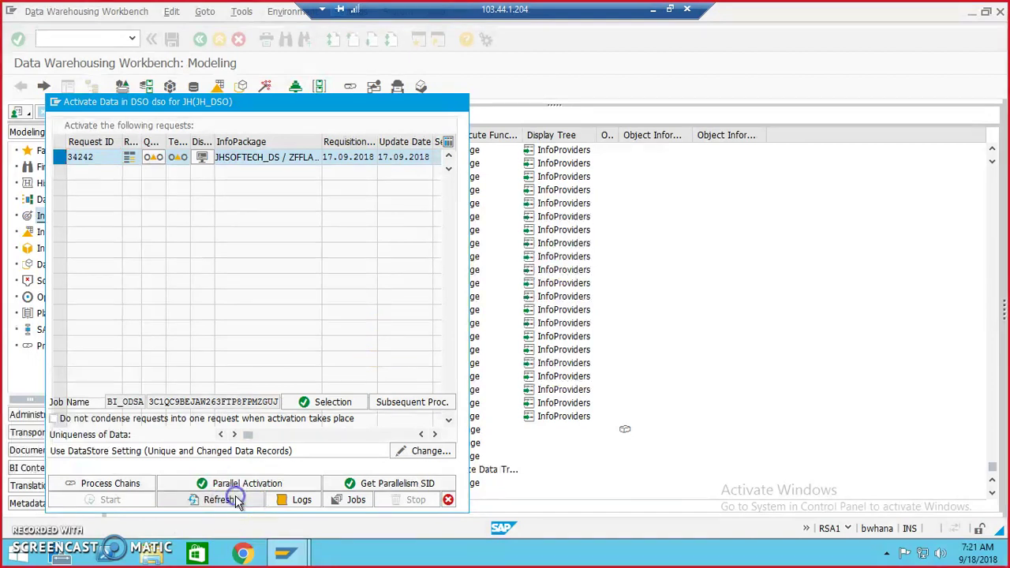
click(245, 502)
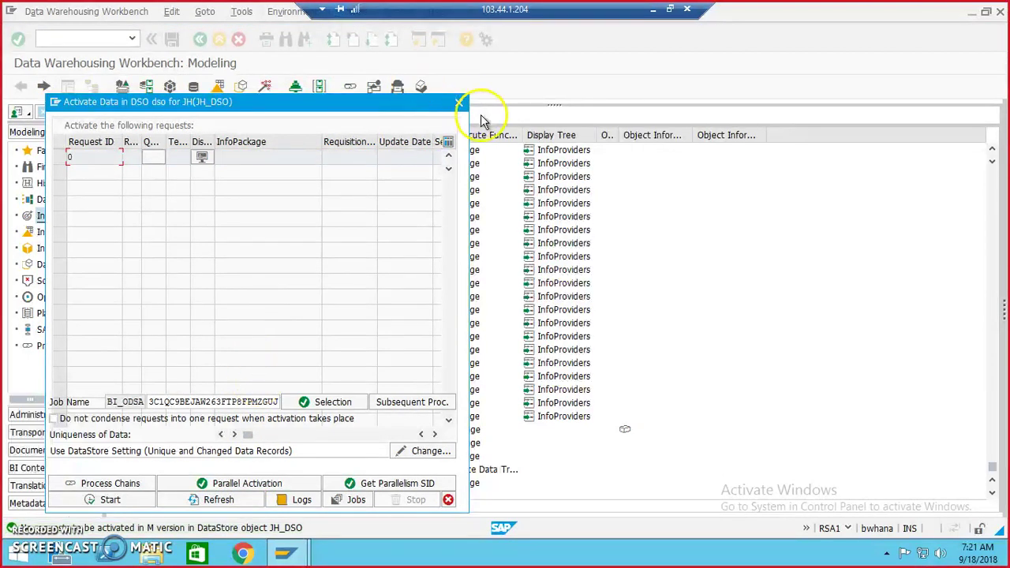
click(459, 103)
Step: Open the data display for "dso for JH" and add Customer name and Customer Number to the output fields
click(175, 443)
right_click(170, 446)
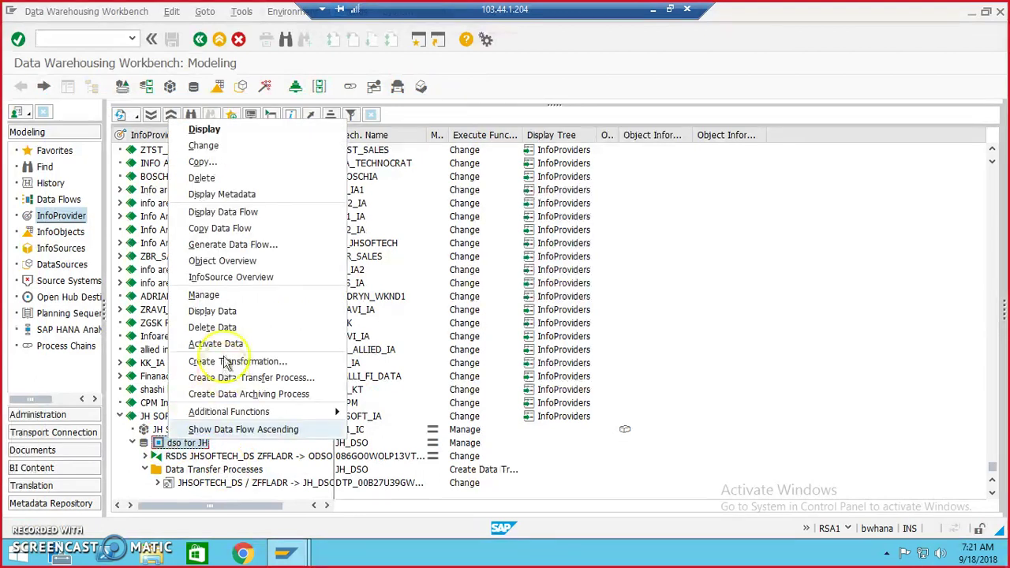
click(224, 316)
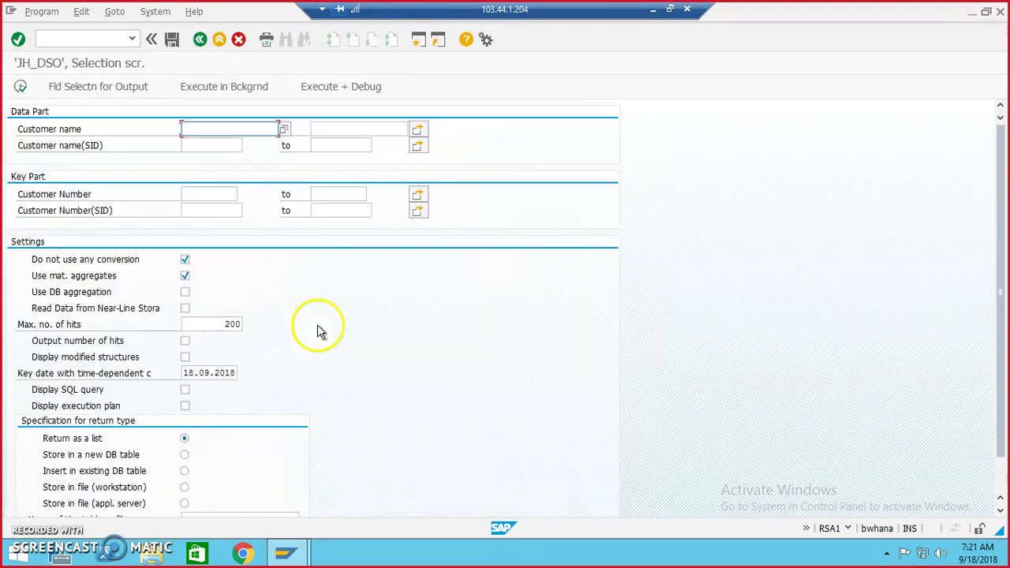
click(71, 89)
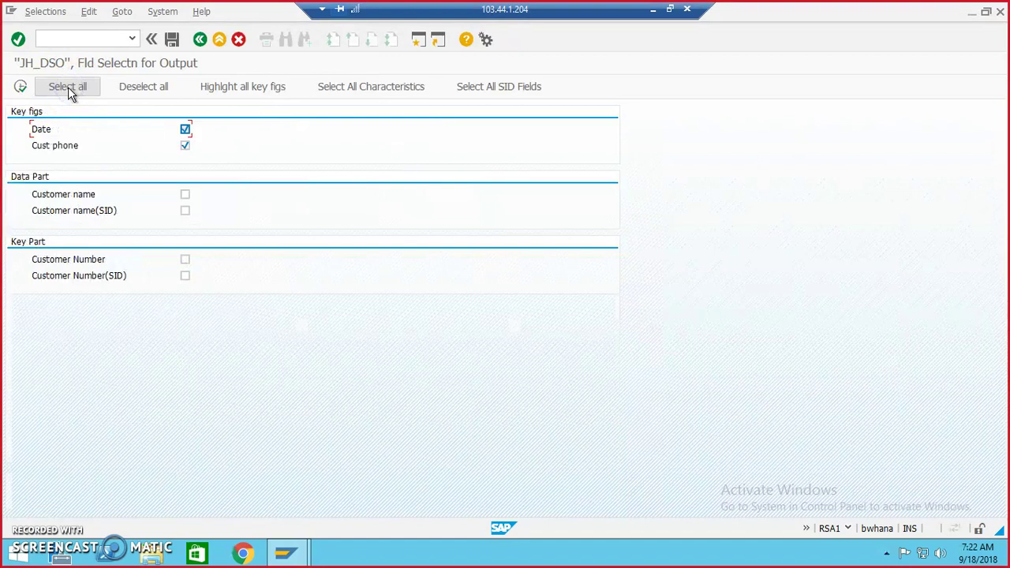
click(184, 195)
click(185, 259)
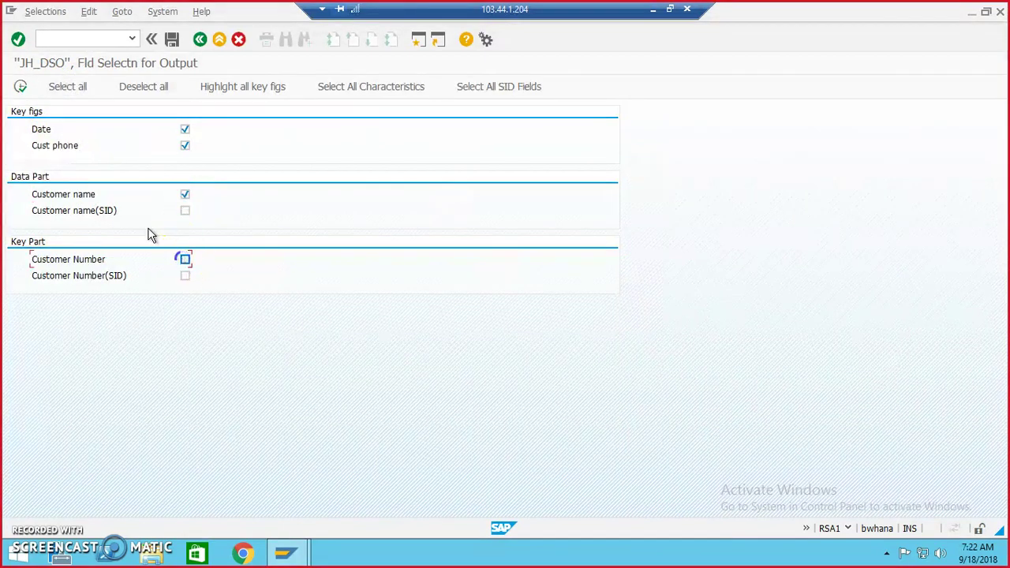
click(21, 87)
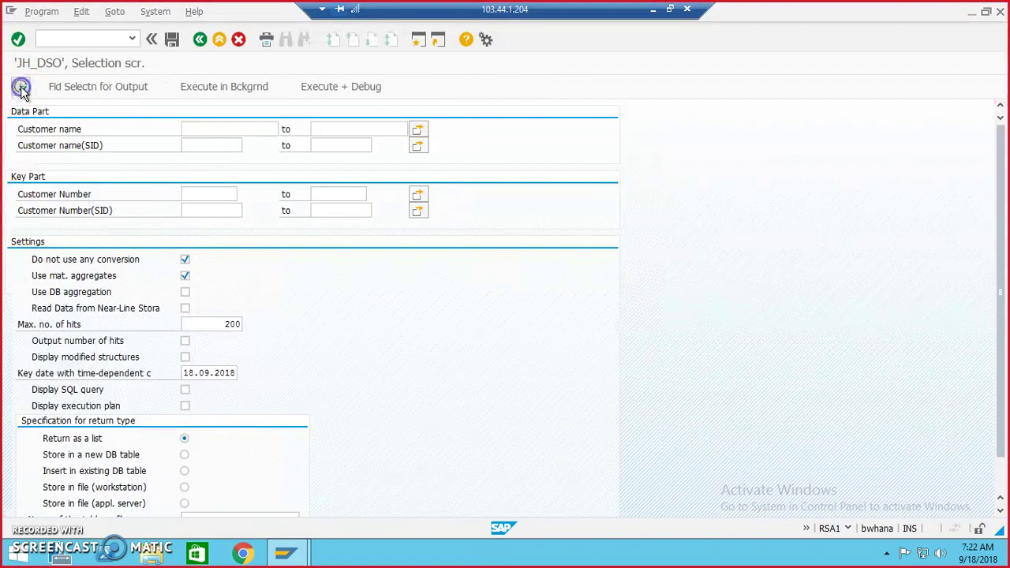
Step: List the data of JH_DSO with the selected fields, then return to the Data Warehousing Workbench
click(21, 87)
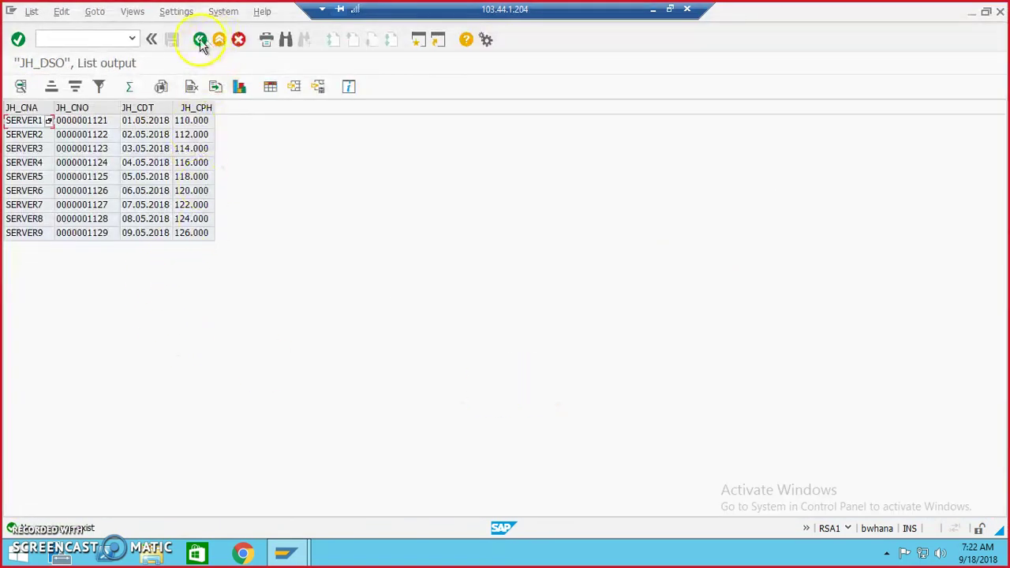
click(200, 40)
click(201, 40)
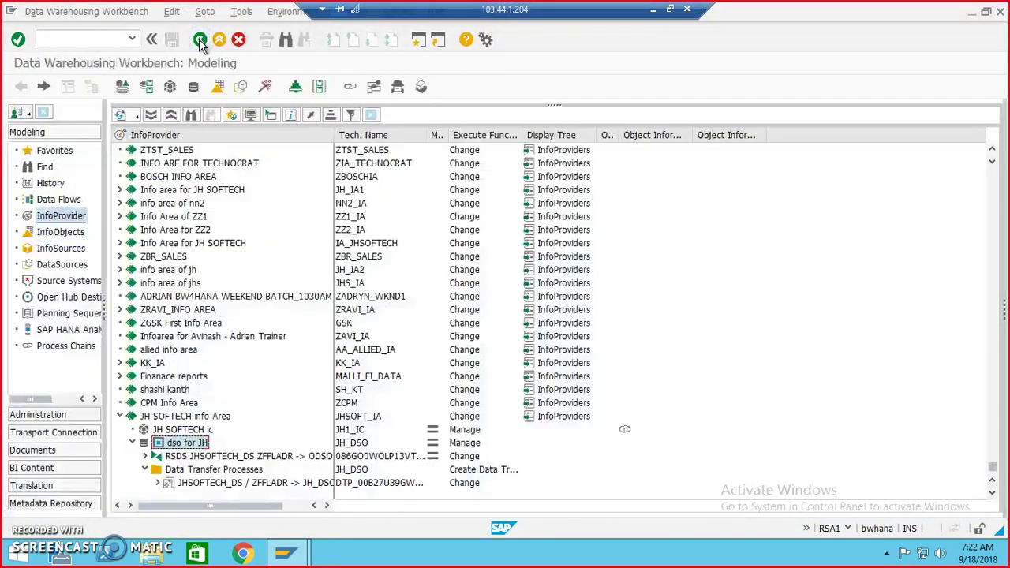
Step: Create a transformation for the InfoCube "JH SOFTECH ic" with the classic DataStore object JH_DSO as its source
click(186, 444)
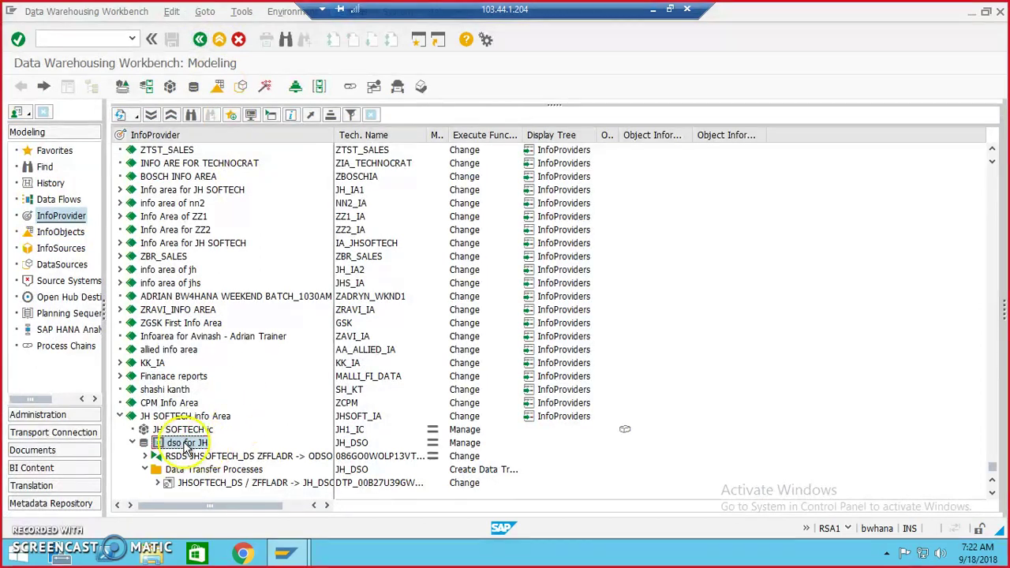
click(189, 431)
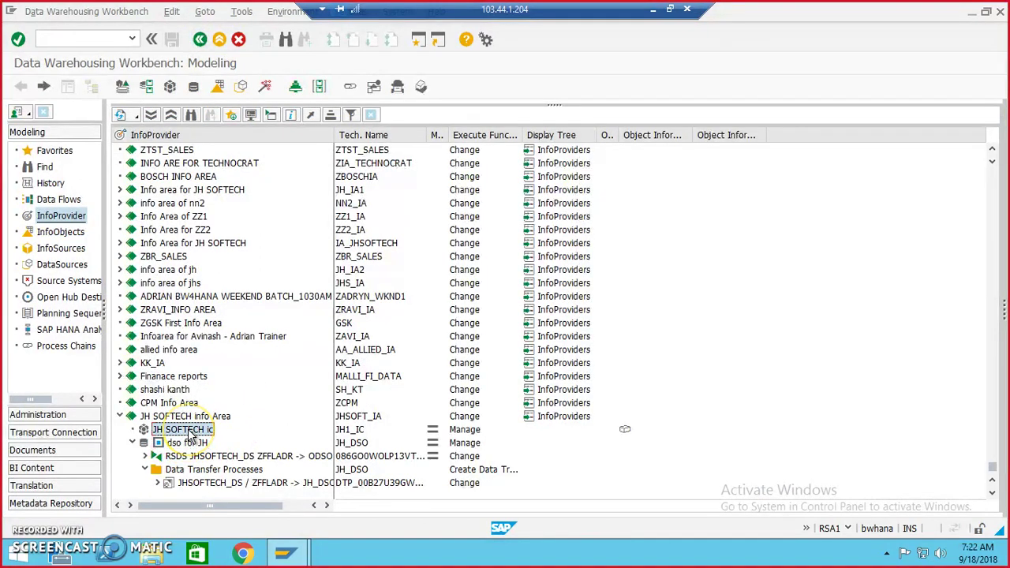
right_click(190, 432)
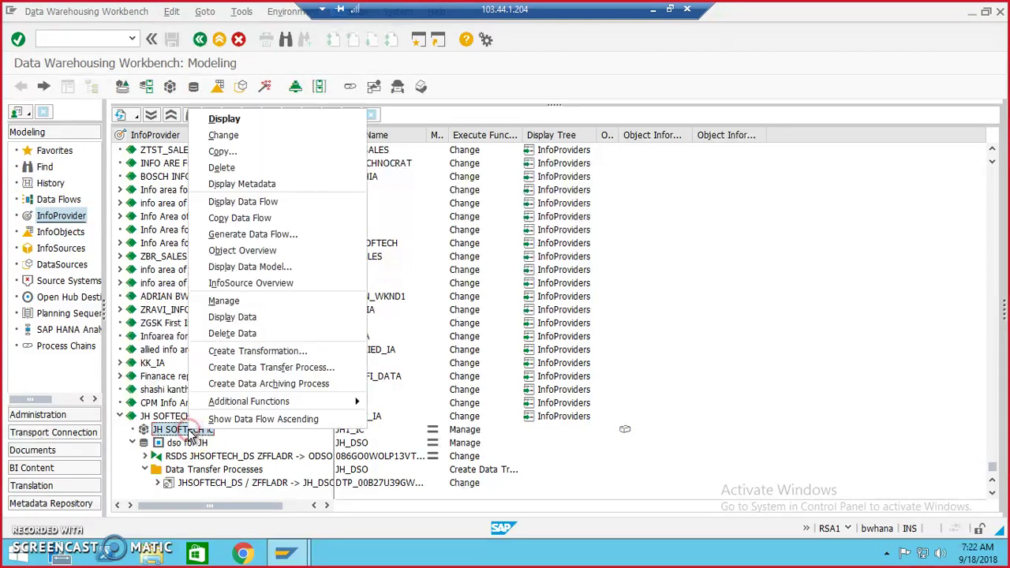
click(253, 353)
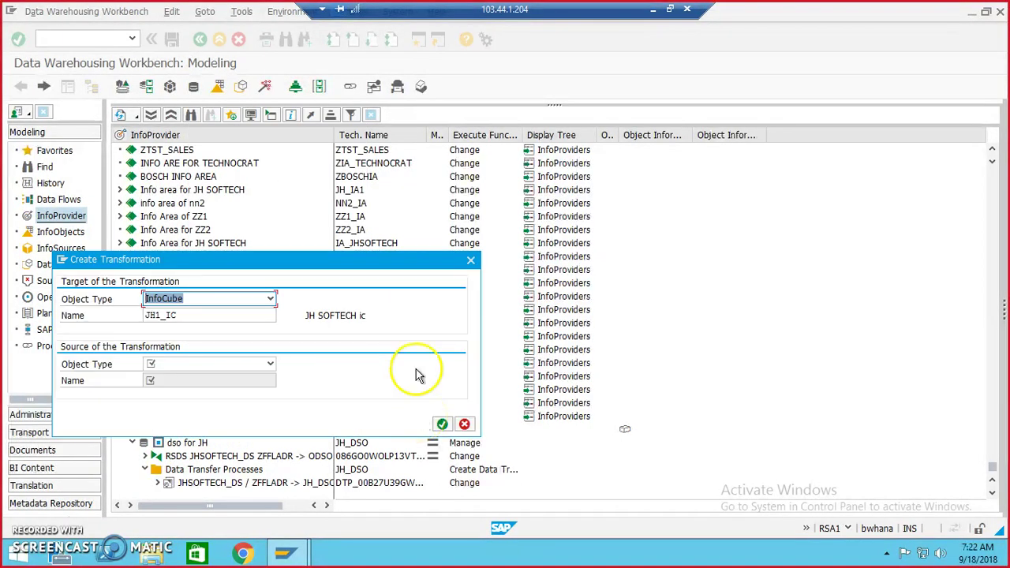
click(269, 364)
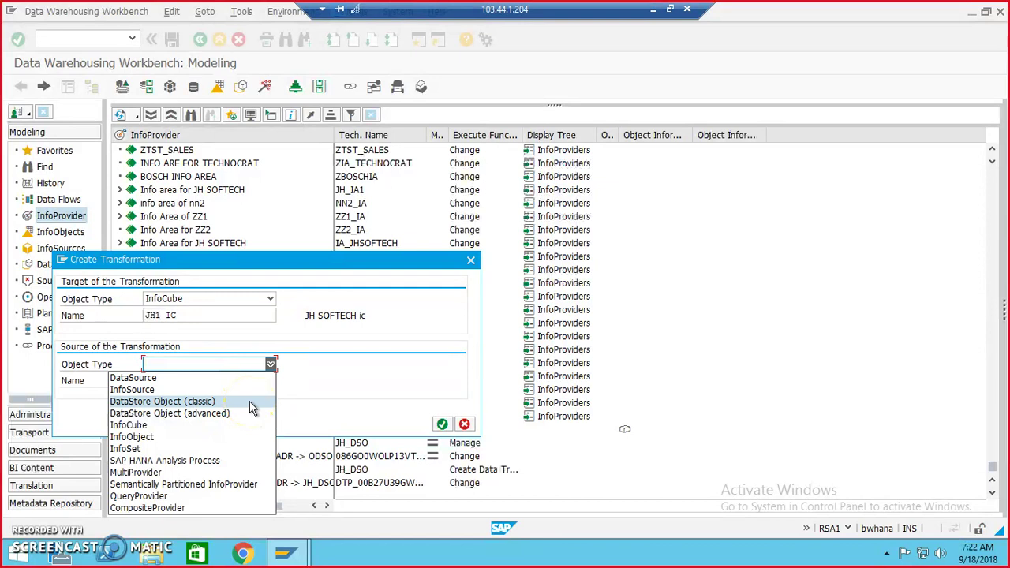
click(249, 401)
click(240, 384)
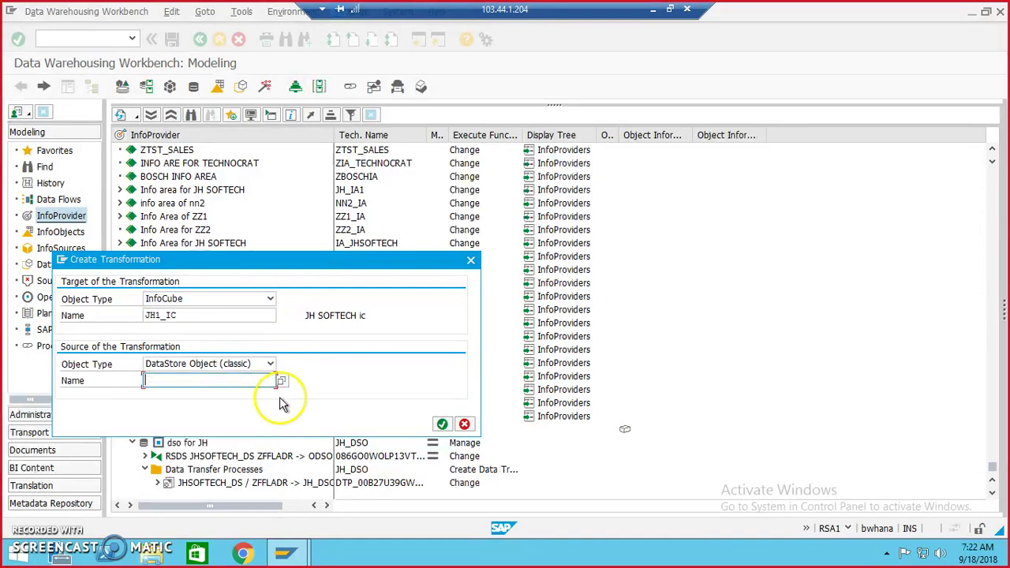
text(JH)
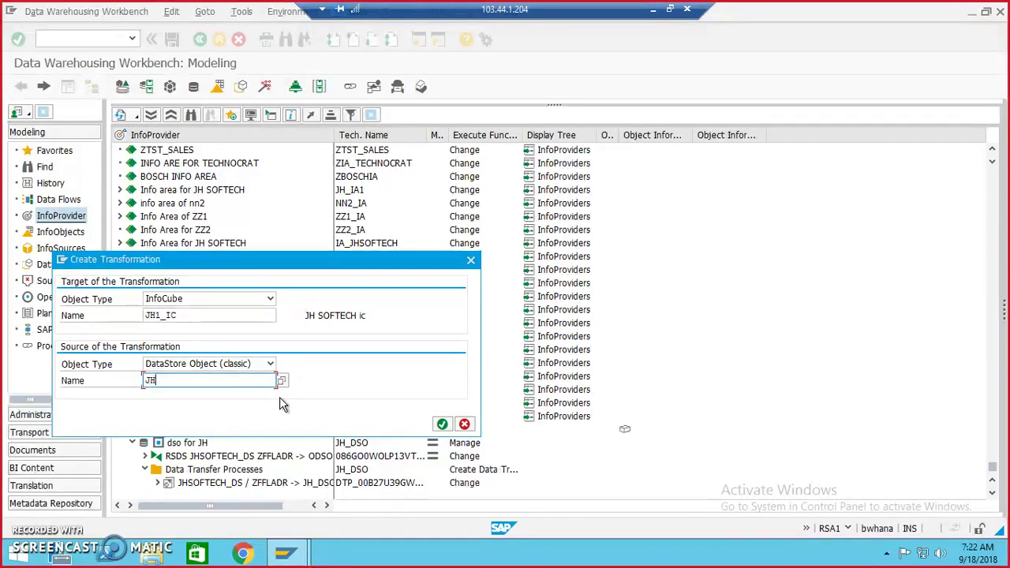
text())
key(BackSpace)
text(_DSO)
key(Return)
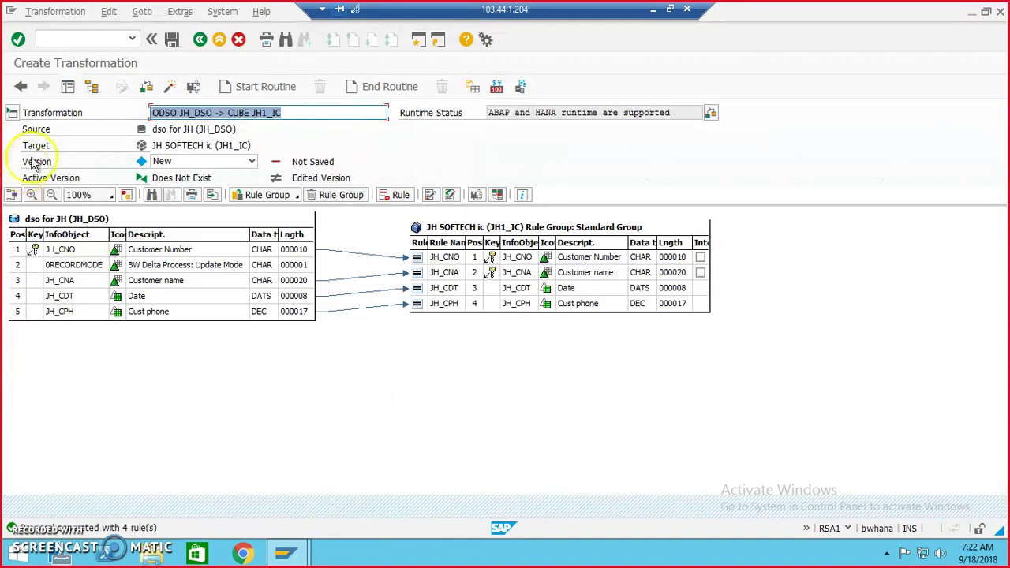
Step: Activate the transformation from JH_DSO to JH1_IC, saving its object directory entry in package ZJHSOFTECH
click(169, 86)
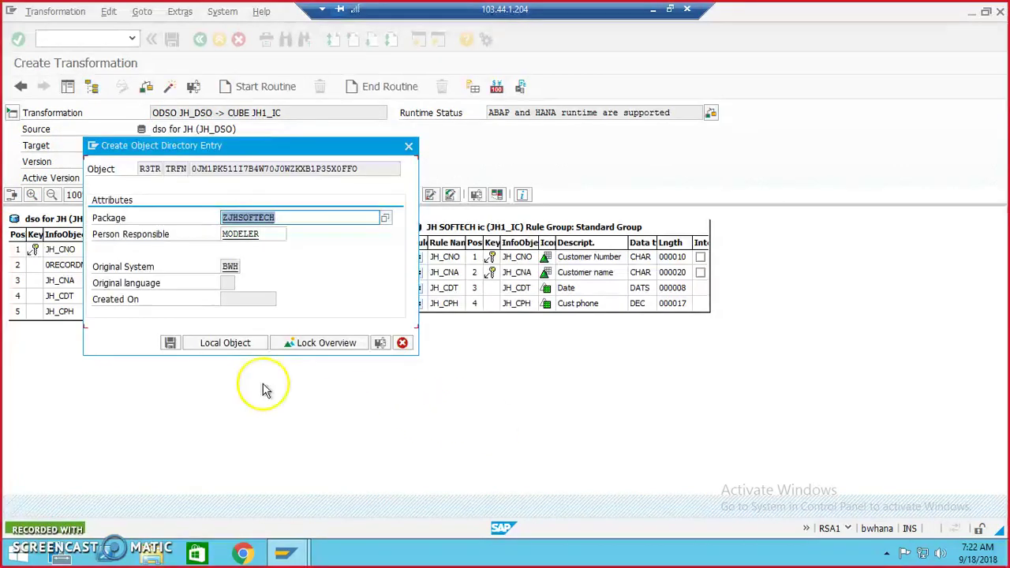
click(169, 342)
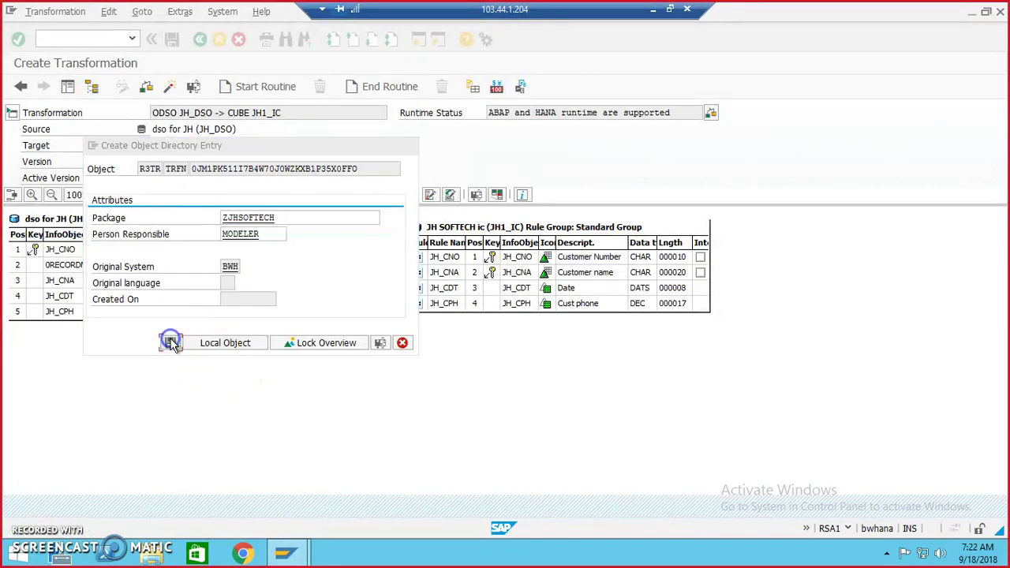
click(177, 245)
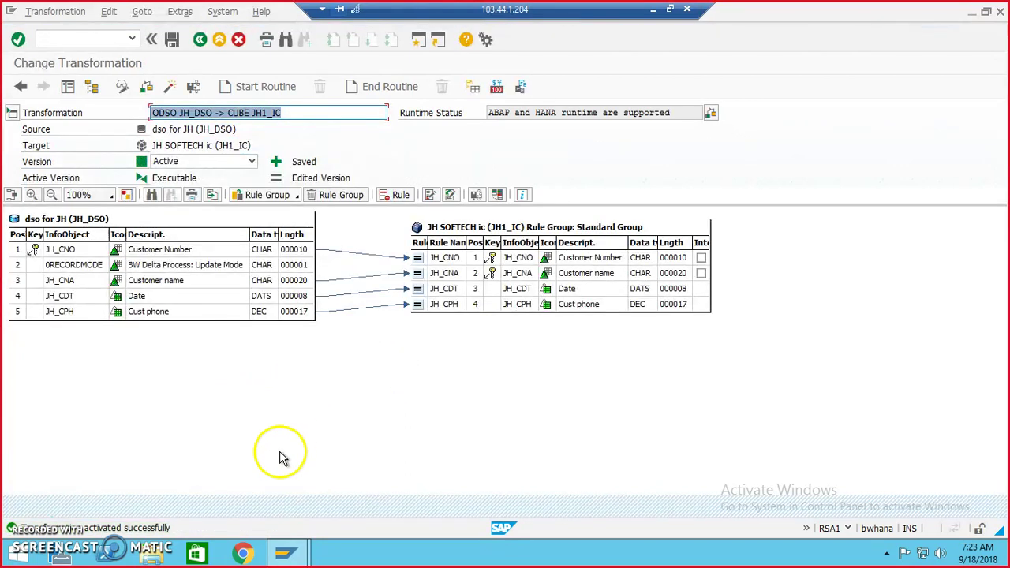
Step: Create a data transfer process from JH_DSO to JH1_IC under "JH SOFTECH ic" and activate it
click(67, 89)
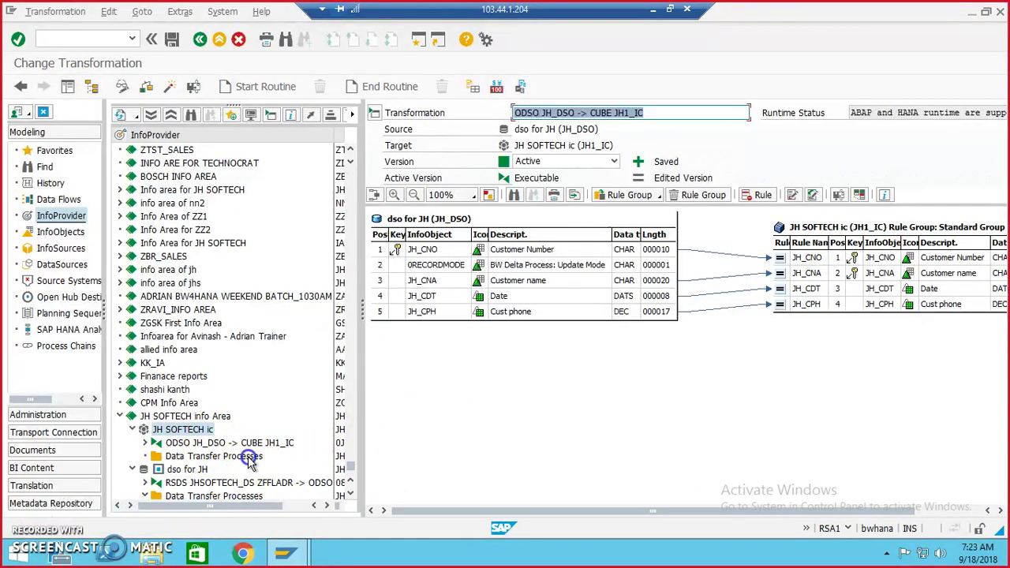
double_click(249, 458)
click(489, 457)
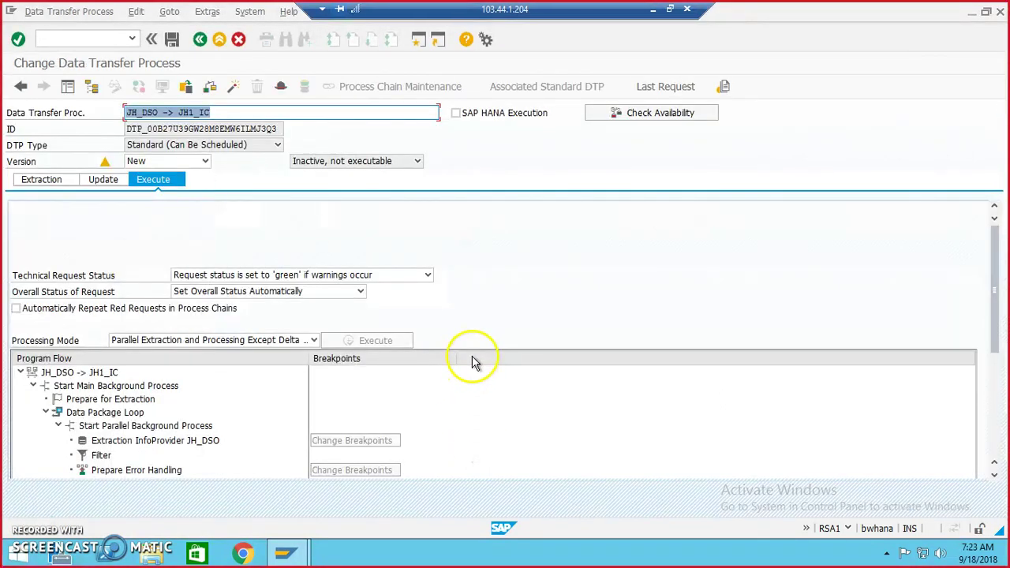
click(232, 89)
click(171, 344)
click(175, 245)
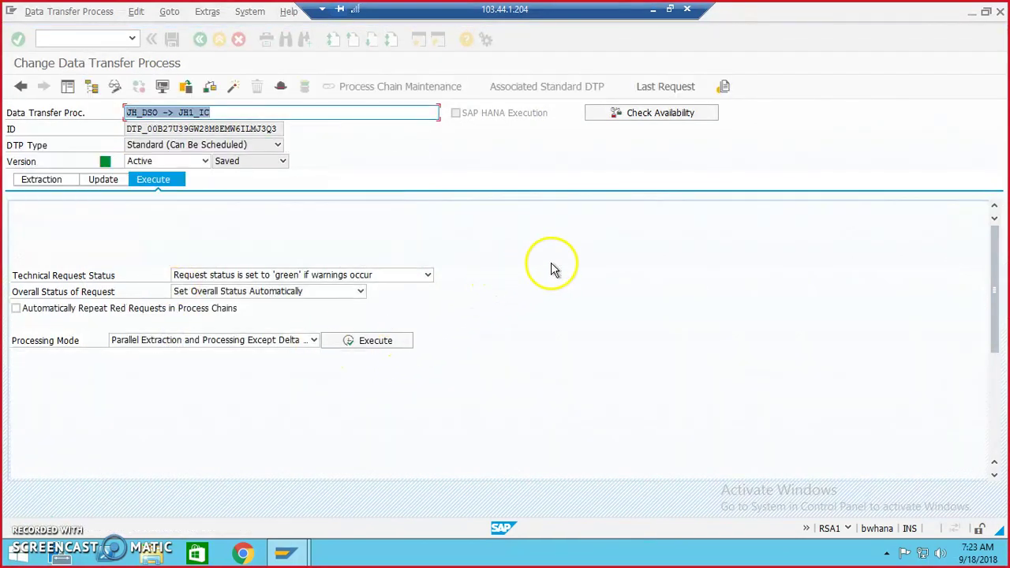
Step: Execute the data transfer process from JH_DSO to JH1_IC and refresh its request monitor
click(378, 340)
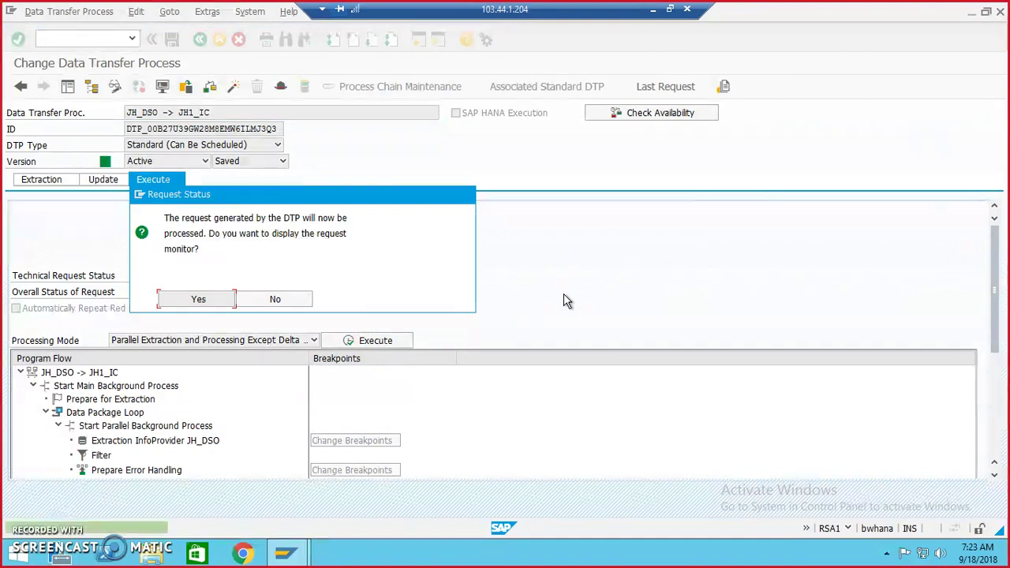
click(199, 298)
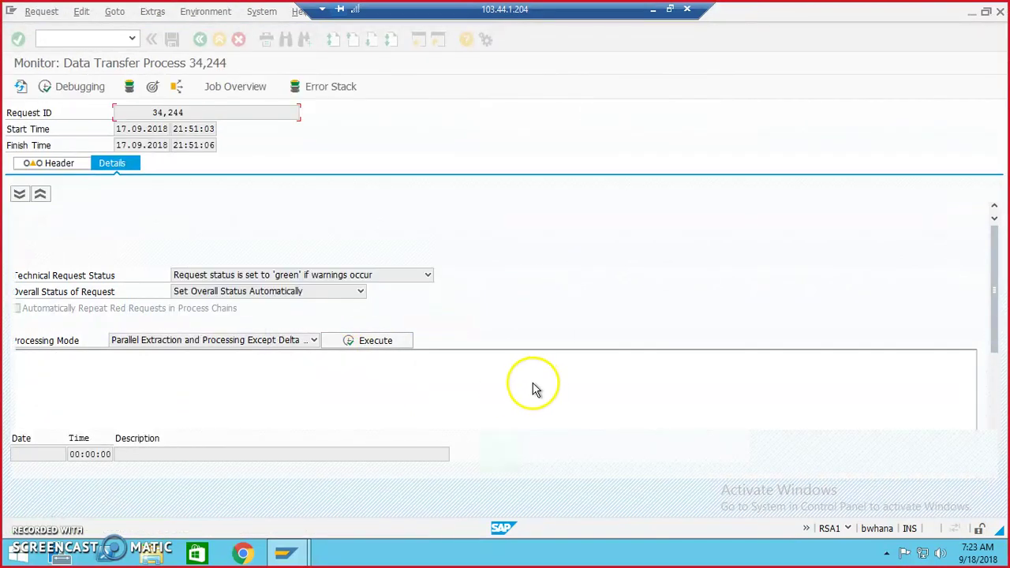
click(21, 86)
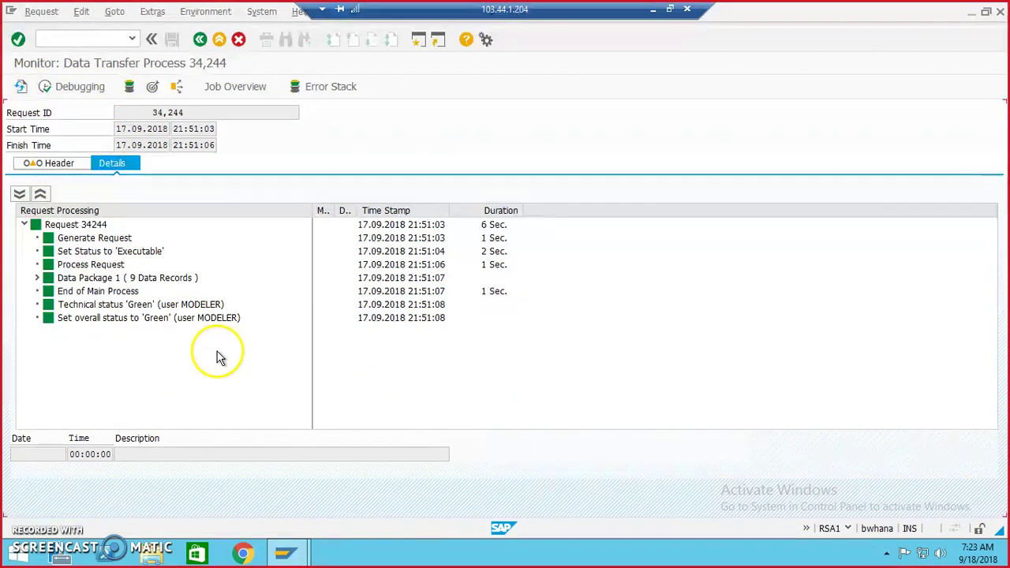
Step: Display the contents of the InfoCube "JH SOFTECH ic" with Customer name and Customer Number added to the output fields
click(150, 86)
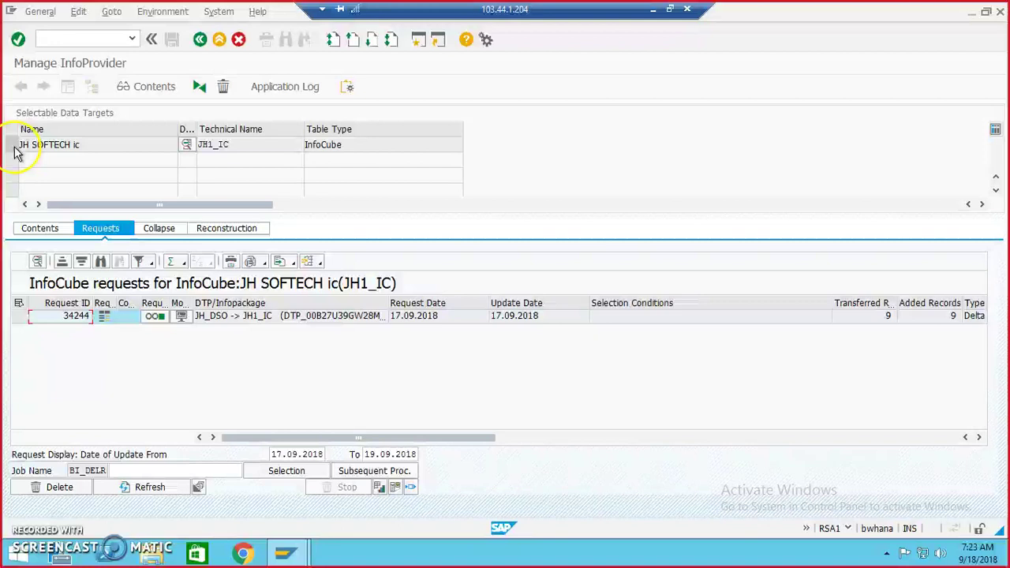
click(11, 144)
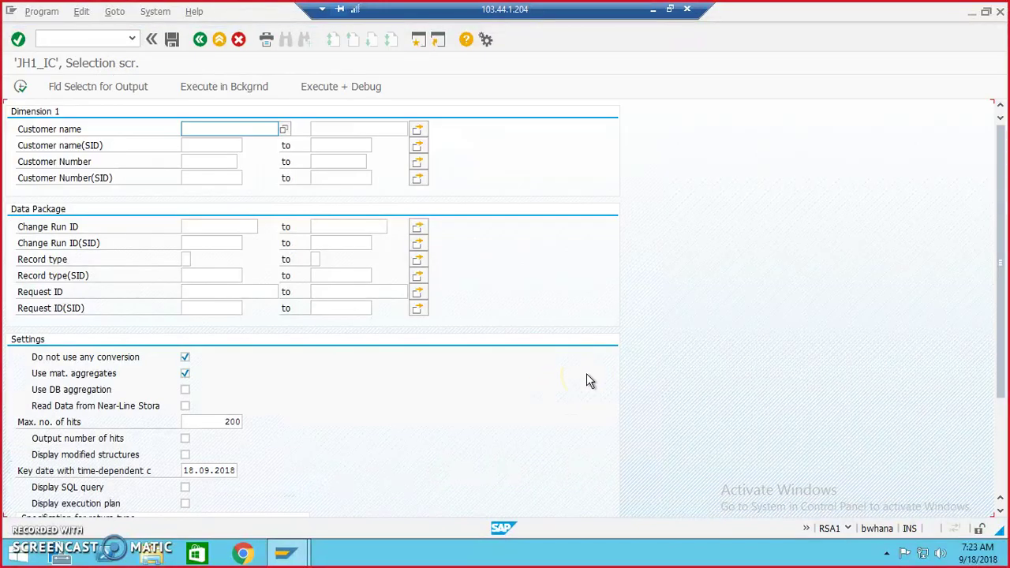
click(110, 89)
click(68, 86)
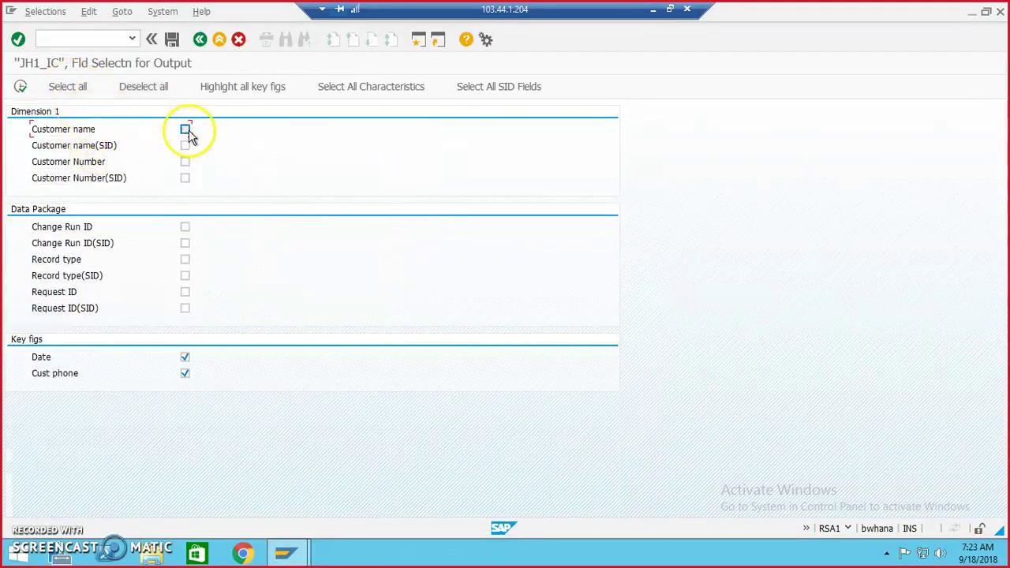
click(186, 162)
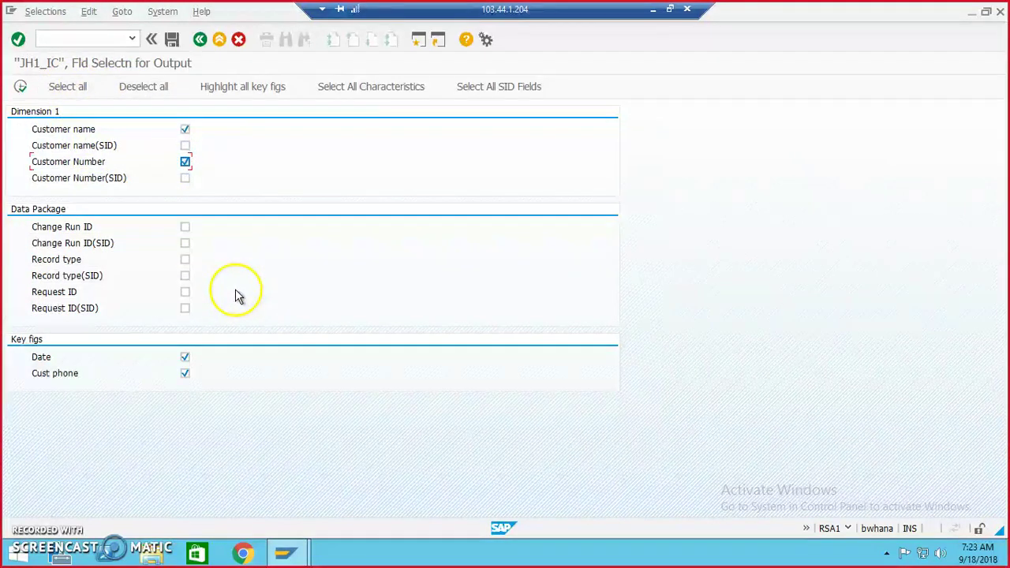
click(19, 86)
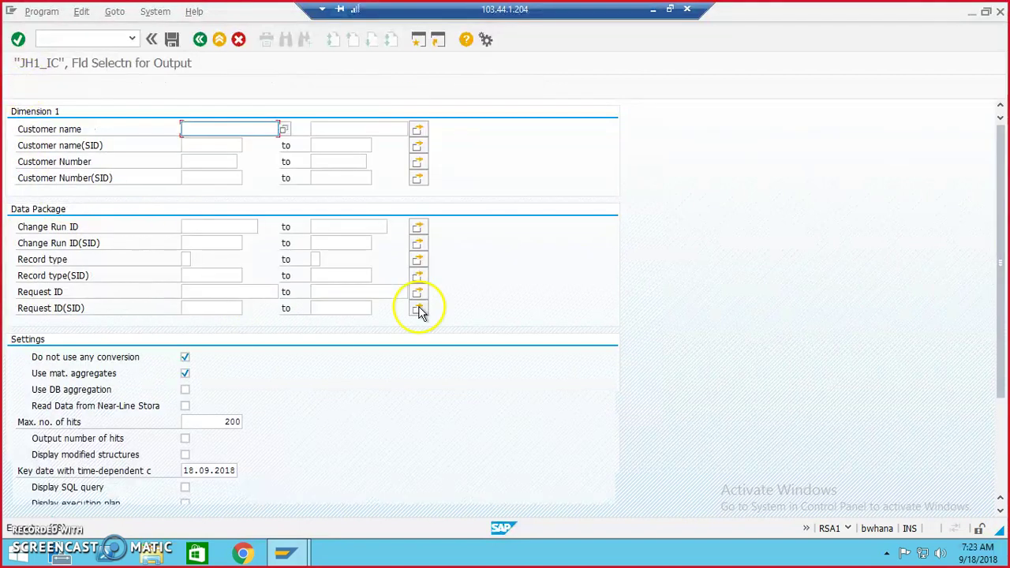
click(20, 86)
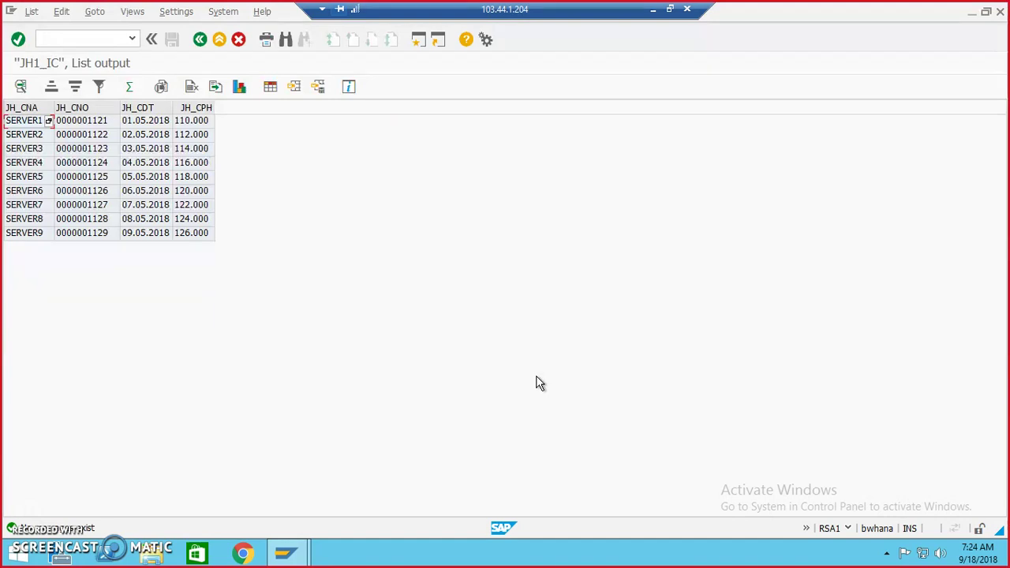
Step: Switch to the bw-project3 presentation in PowerPoint, start its slide show and advance to the second slide
click(652, 11)
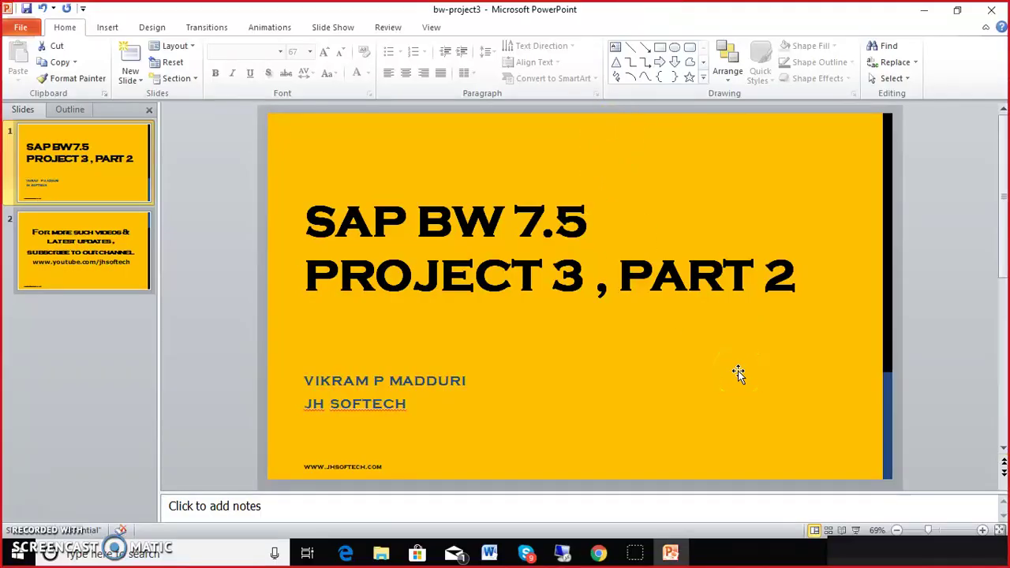
key(F5)
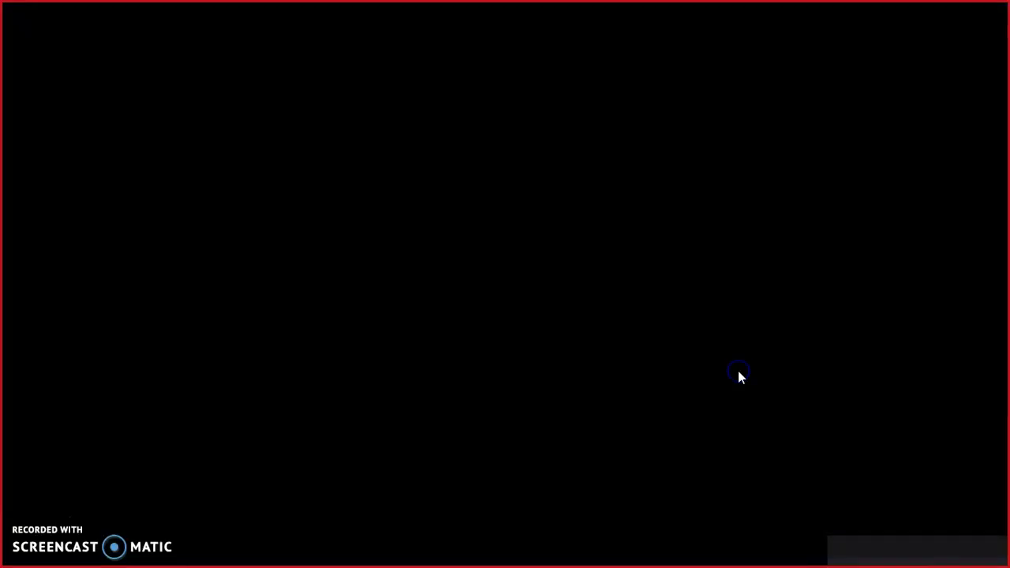
key(Right)
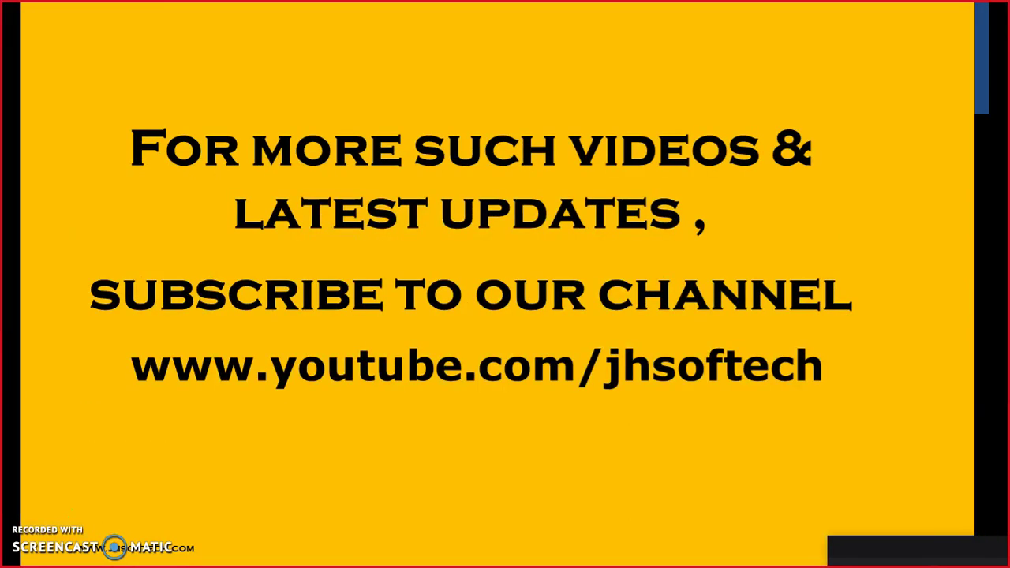